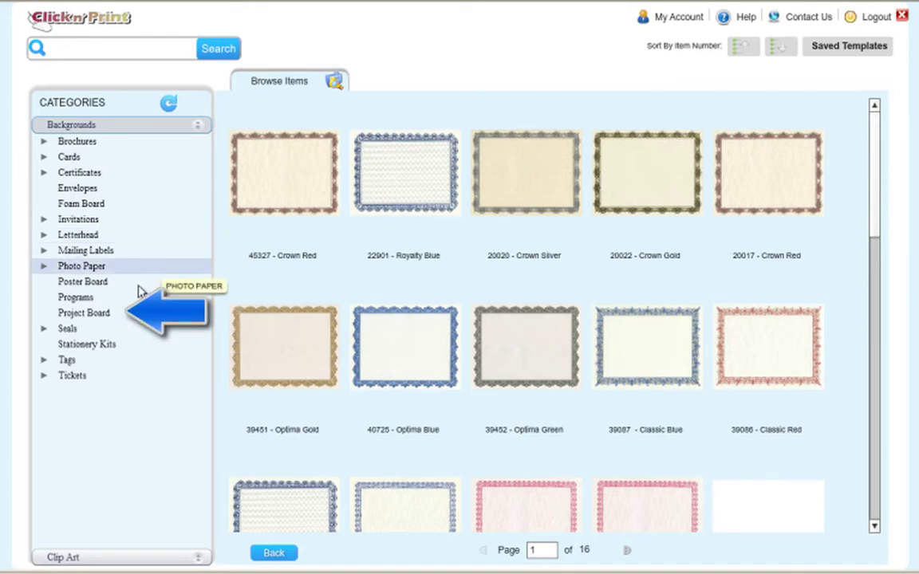
Show the Project Board blank templates, including the 00023 8.5"x11" Blank Template.
{"action": "left_click", "coordinate": [122, 317]}
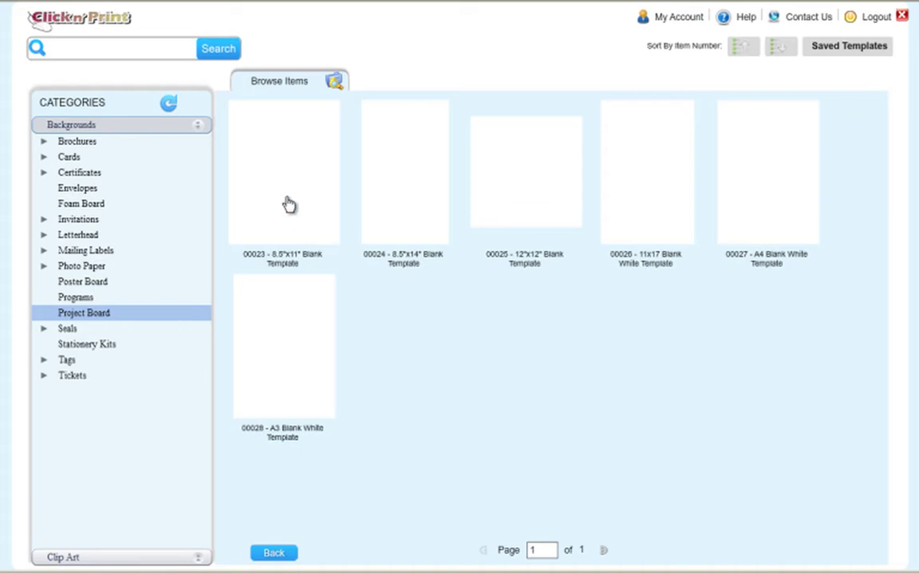
{"action": "mouse_move", "coordinate": [280, 194]}
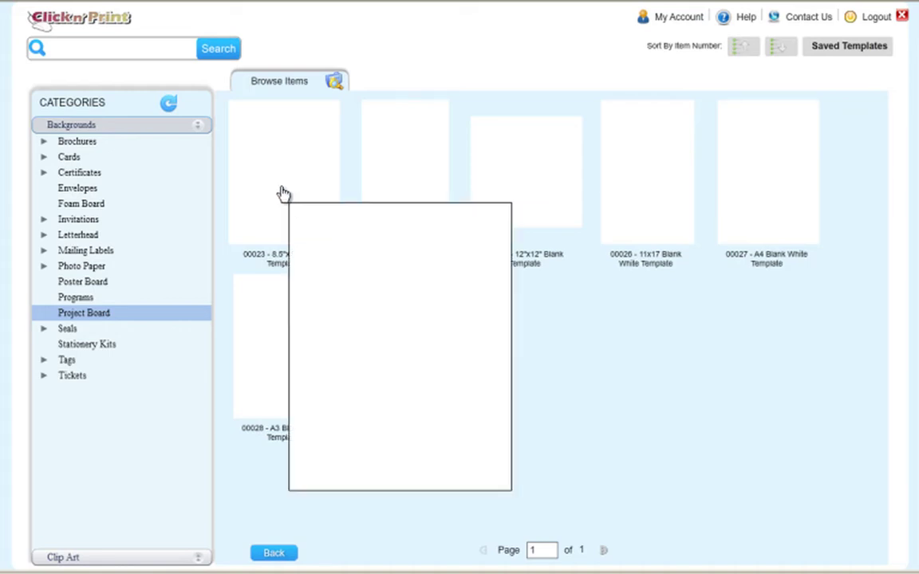
Open the 00023 8.5"x11" blank template, switch it to horizontal orientation, and fit the view.
{"action": "left_click", "coordinate": [326, 195]}
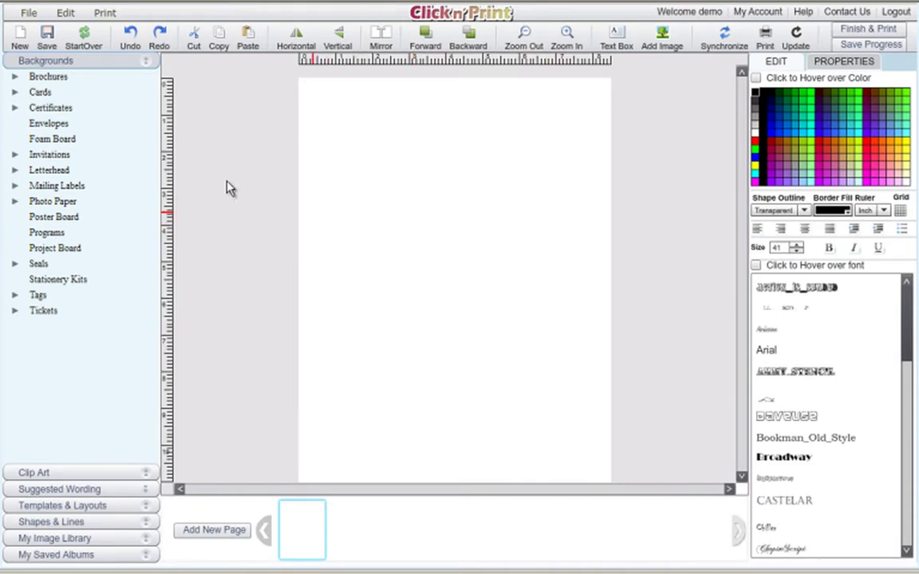
{"action": "left_click", "coordinate": [296, 37]}
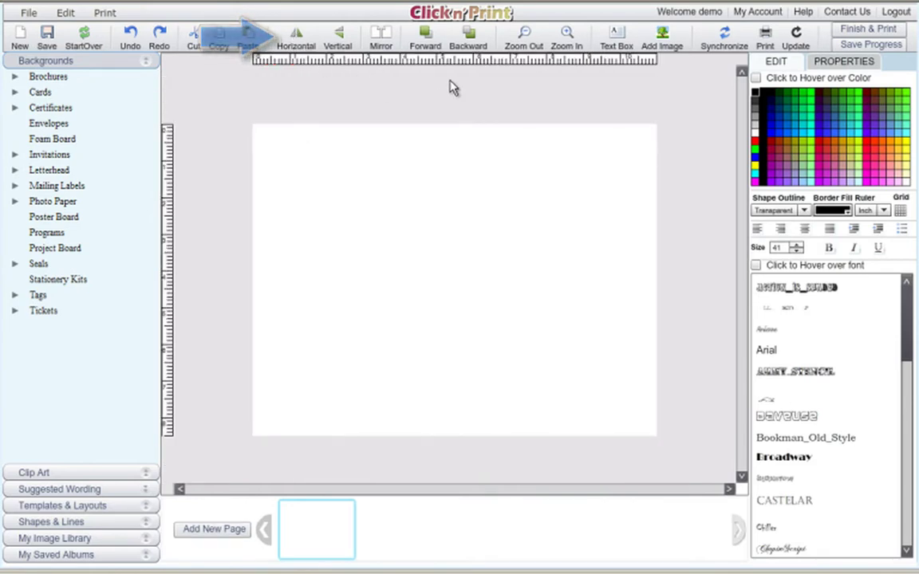
{"action": "left_click", "coordinate": [567, 38]}
{"action": "left_click", "coordinate": [567, 35]}
{"action": "left_click", "coordinate": [526, 35]}
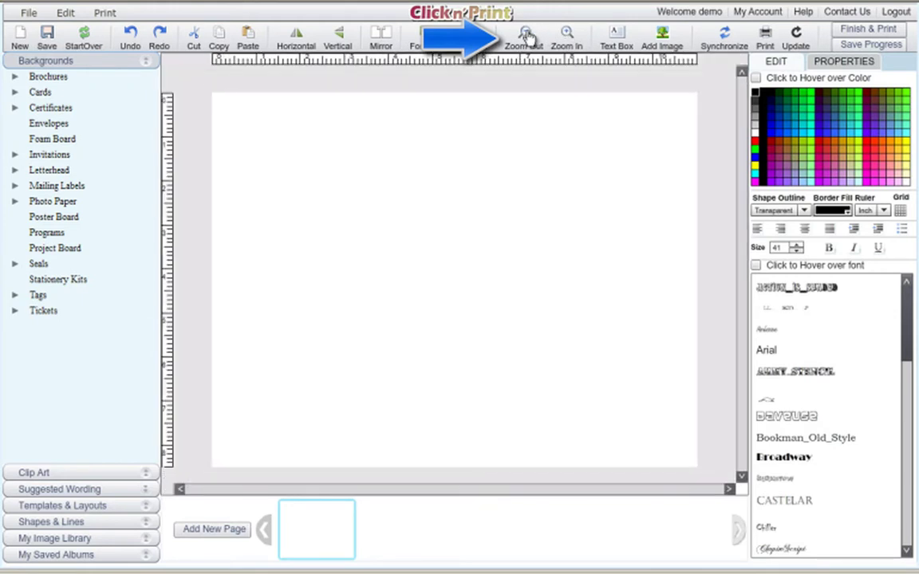
{"action": "left_click", "coordinate": [525, 36]}
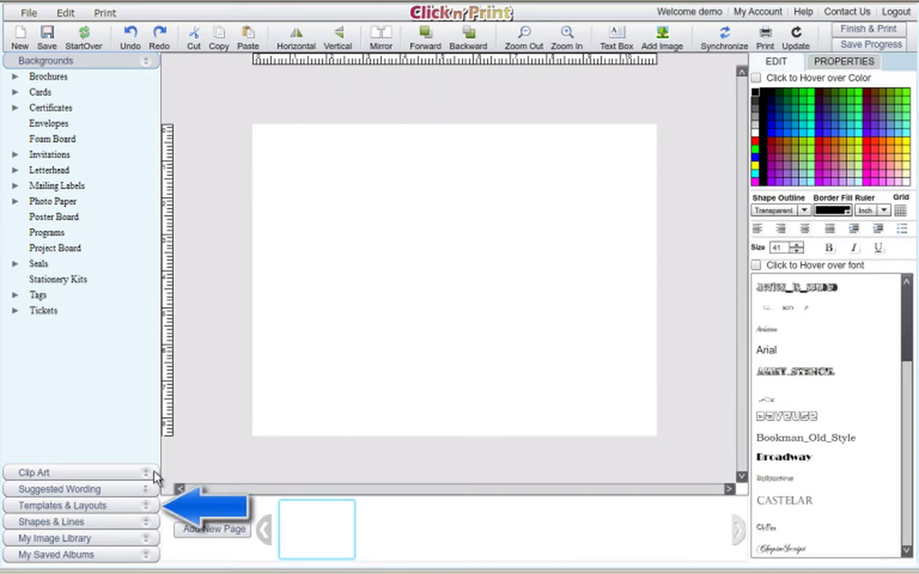
Apply the Project Board Tri-fold Template and check each of its three panels.
{"action": "left_click", "coordinate": [143, 511]}
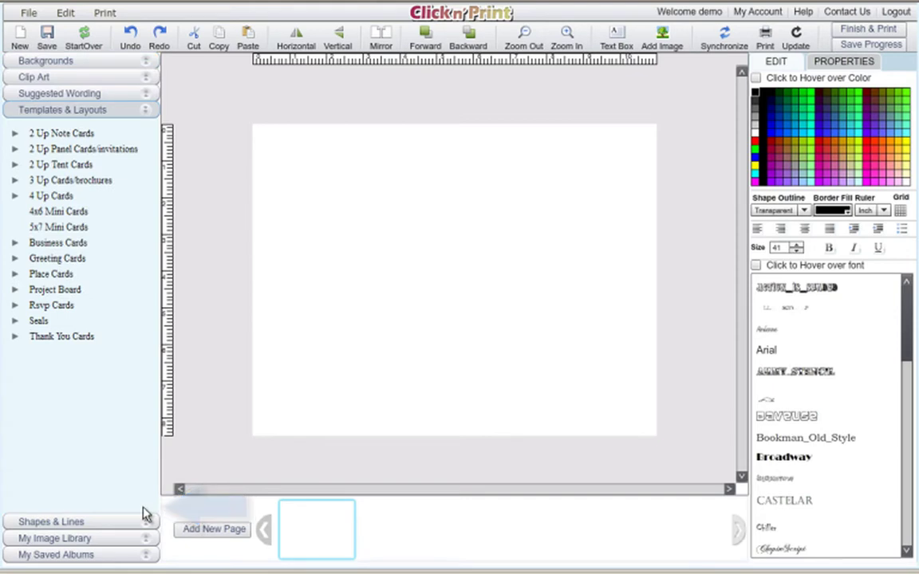
{"action": "left_click", "coordinate": [71, 290]}
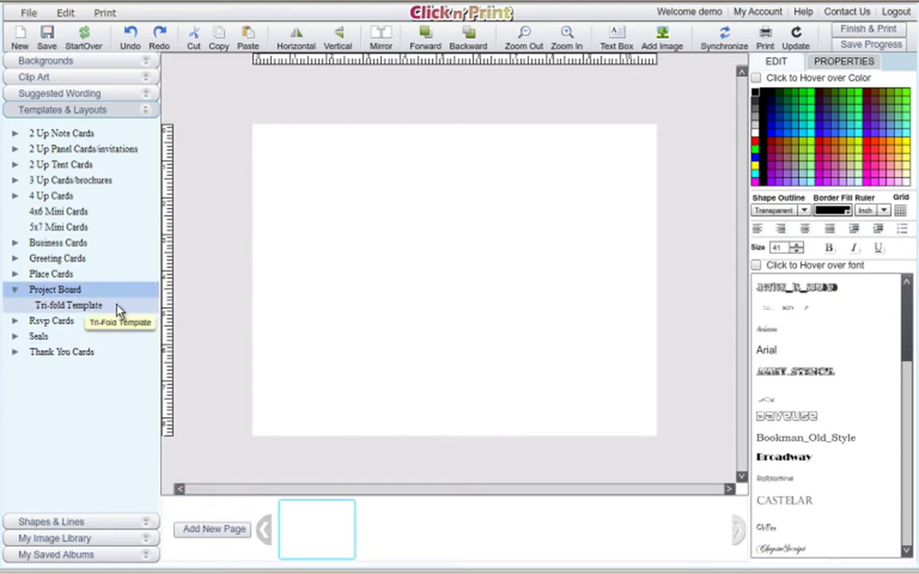
{"action": "left_click", "coordinate": [117, 309]}
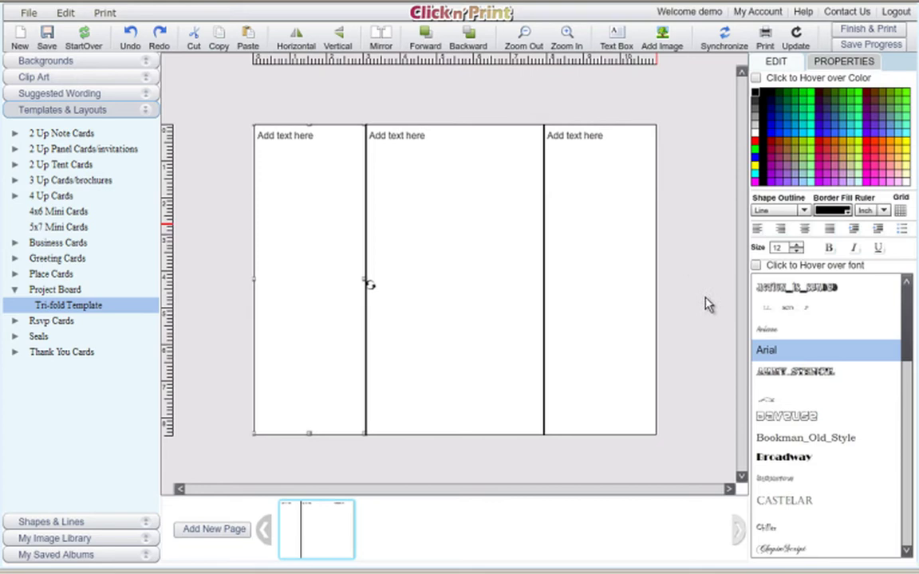
{"action": "left_click", "coordinate": [611, 252]}
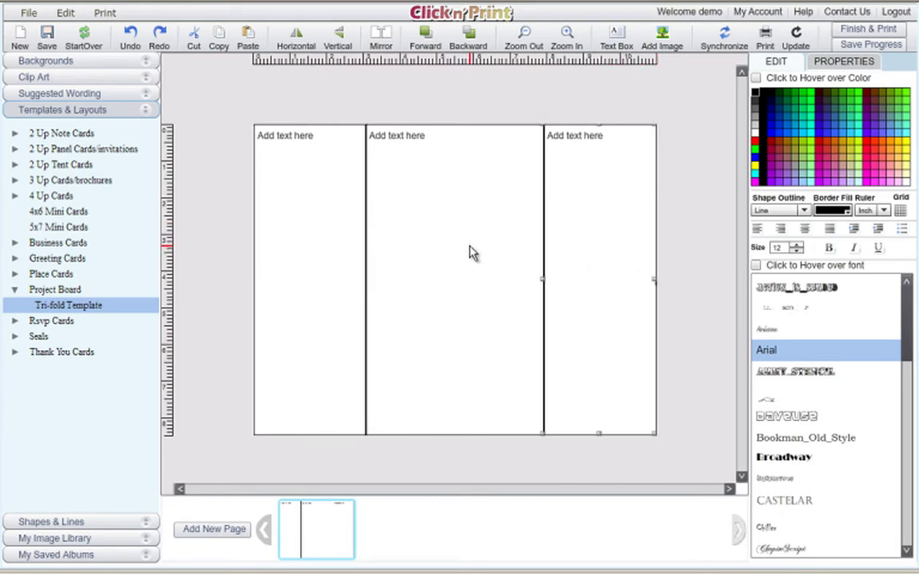
{"action": "left_click", "coordinate": [314, 250]}
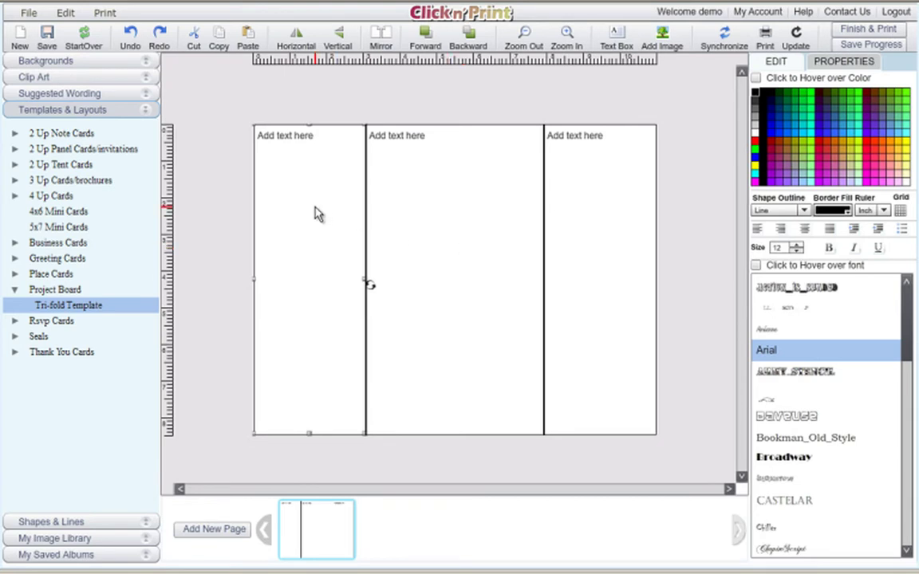
{"action": "left_click", "coordinate": [472, 270]}
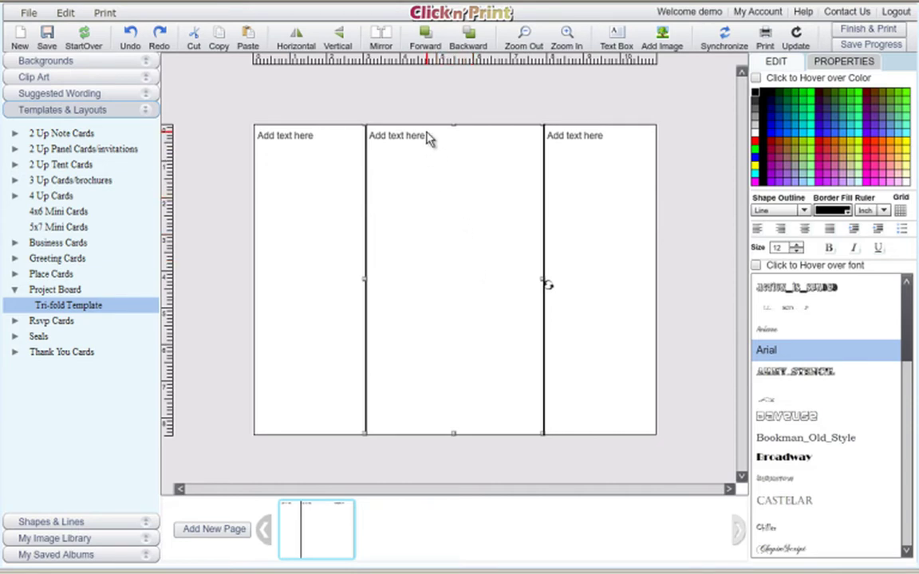
Replace the middle panel's placeholder with a centred 'Molecules in Motion' title.
{"action": "left_click_drag", "start_coordinate": [431, 139], "coordinate": [372, 140]}
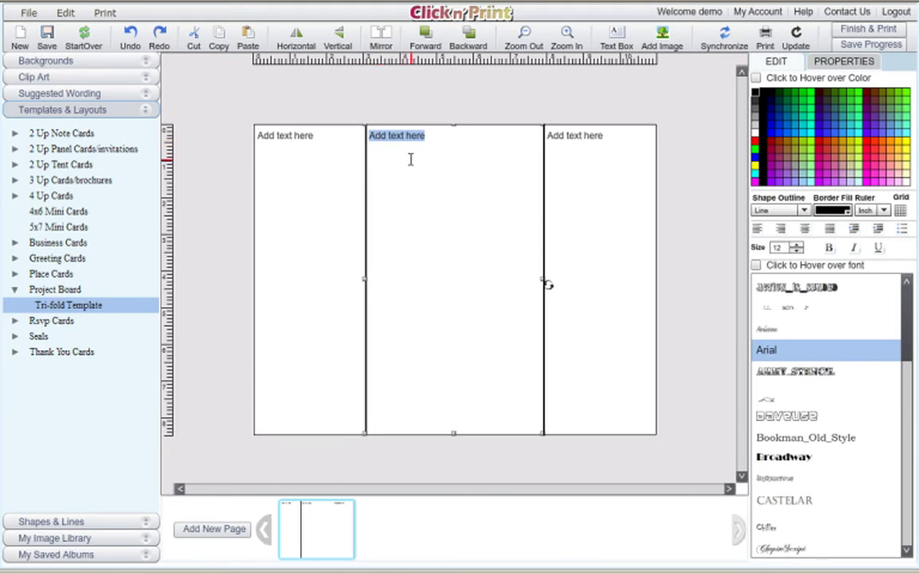
{"action": "type", "text": "Mc"}
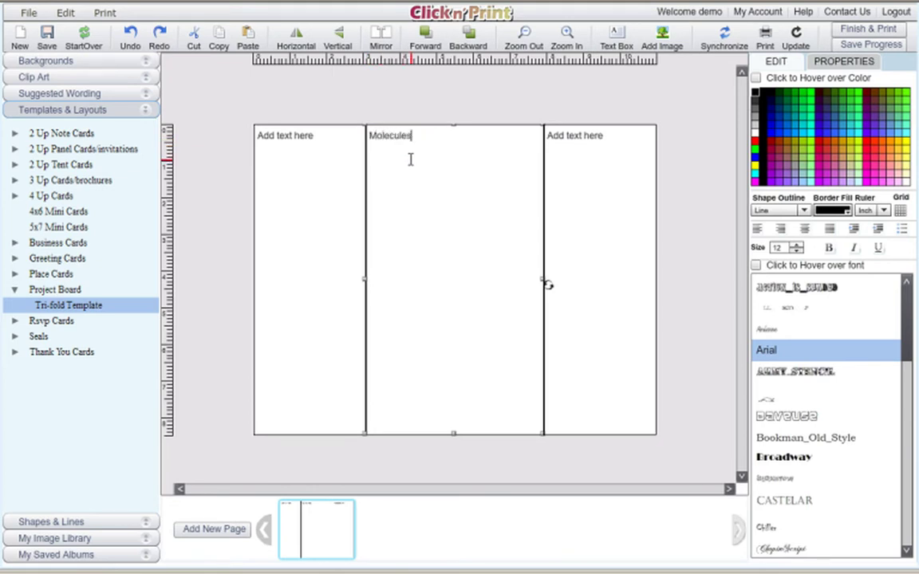
{"action": "type", "text": "lecules in Motion"}
{"action": "left_click_drag", "start_coordinate": [453, 138], "coordinate": [332, 121]}
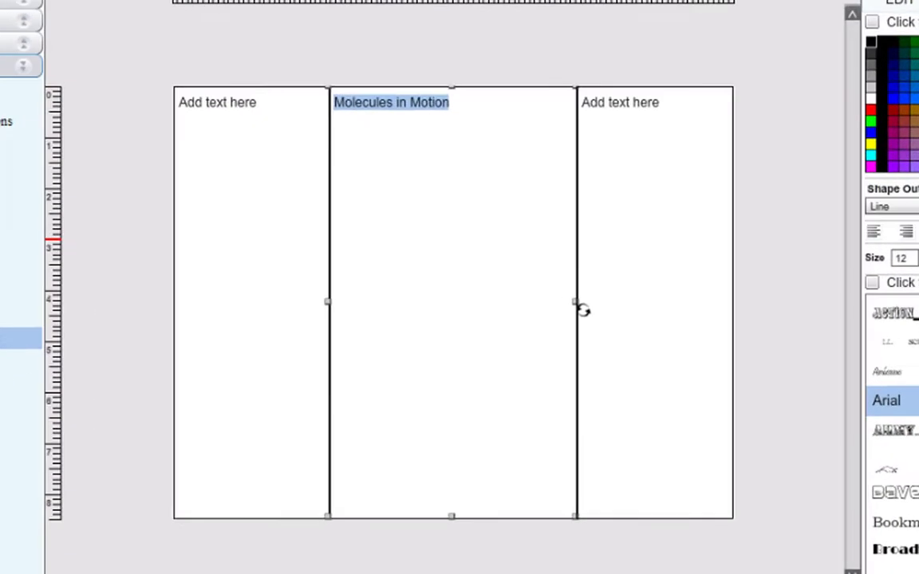
{"action": "left_click", "coordinate": [583, 310]}
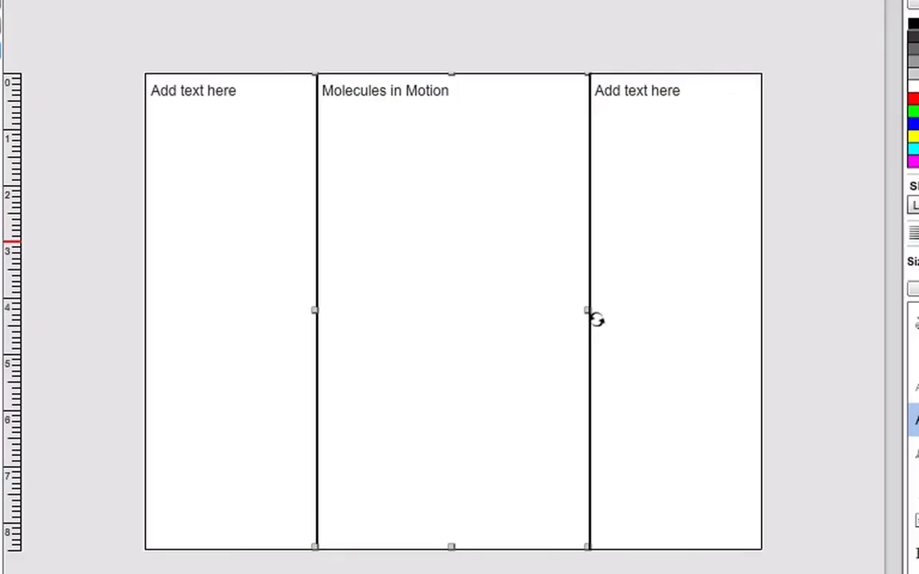
{"action": "left_click", "coordinate": [915, 232]}
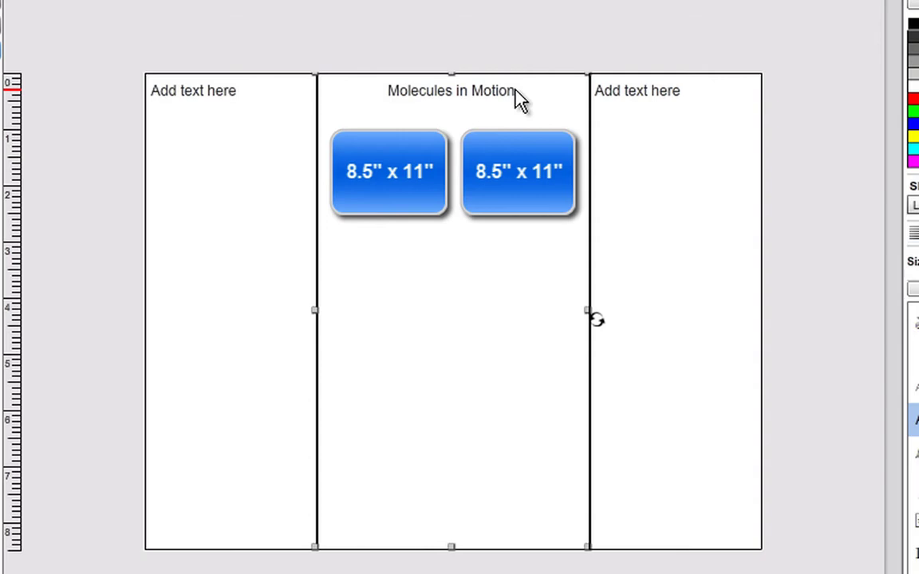
Replace the left panel's placeholder text with 'Hypothesis'.
{"action": "left_click", "coordinate": [234, 91]}
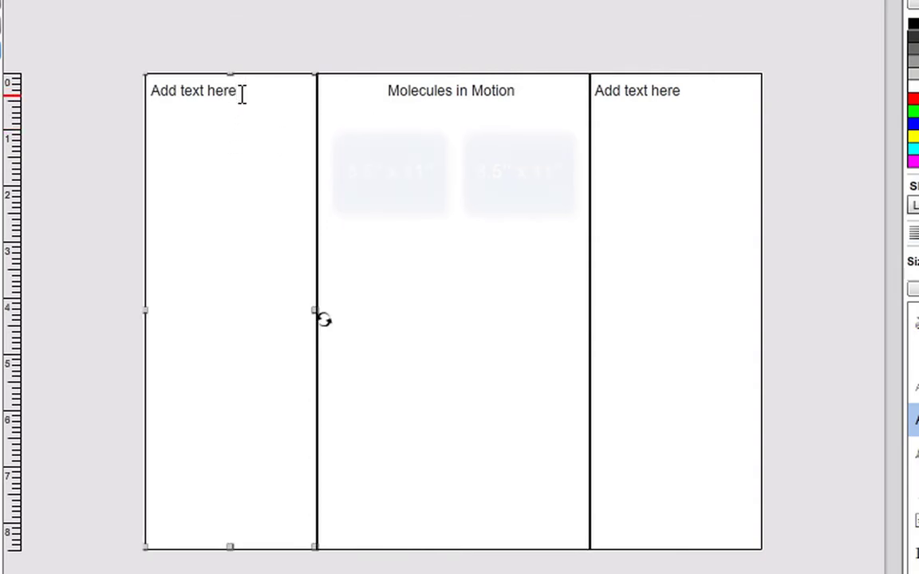
{"action": "left_click_drag", "start_coordinate": [236, 91], "coordinate": [146, 92]}
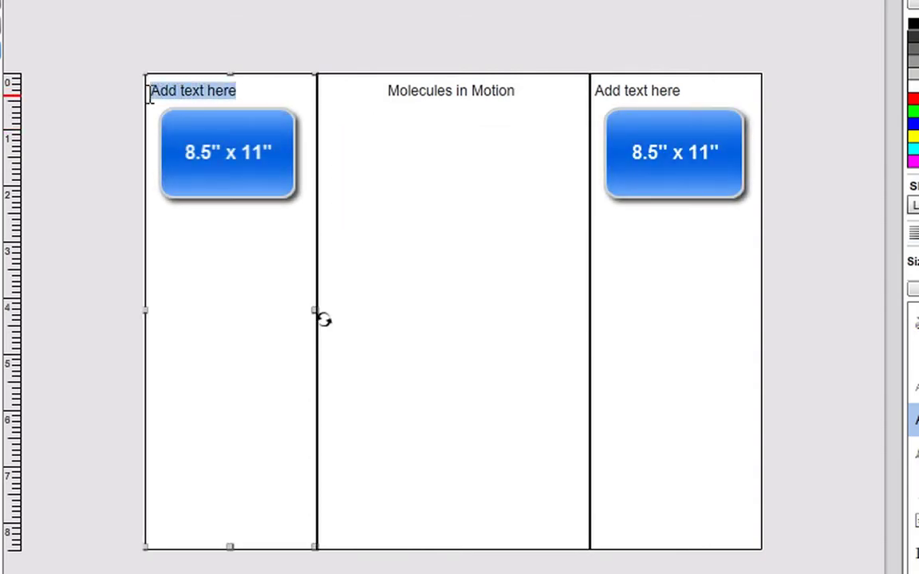
{"action": "type", "text": "Hypothesis"}
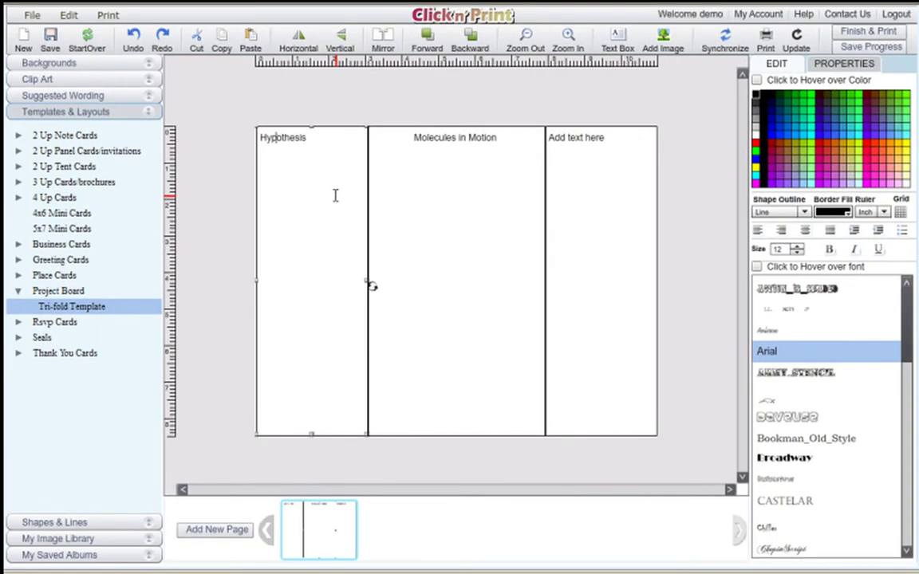
Below Hypothesis, add the headings 'Independent & Dependent Variables' and 'Procedure', fixing a typo.
{"action": "key", "text": "Return"}
{"action": "key", "text": "Return"}
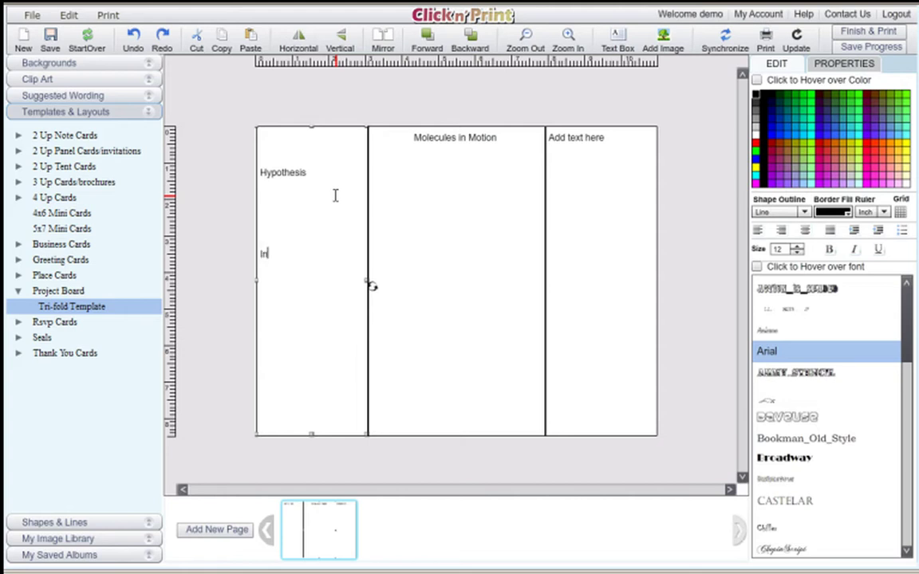
{"action": "type", "text": "penten"}
{"action": "key", "text": "BackSpace"}
{"action": "key", "text": "BackSpace"}
{"action": "key", "text": "BackSpace"}
{"action": "key", "text": "BackSpace"}
{"action": "type", "text": "dent & "}
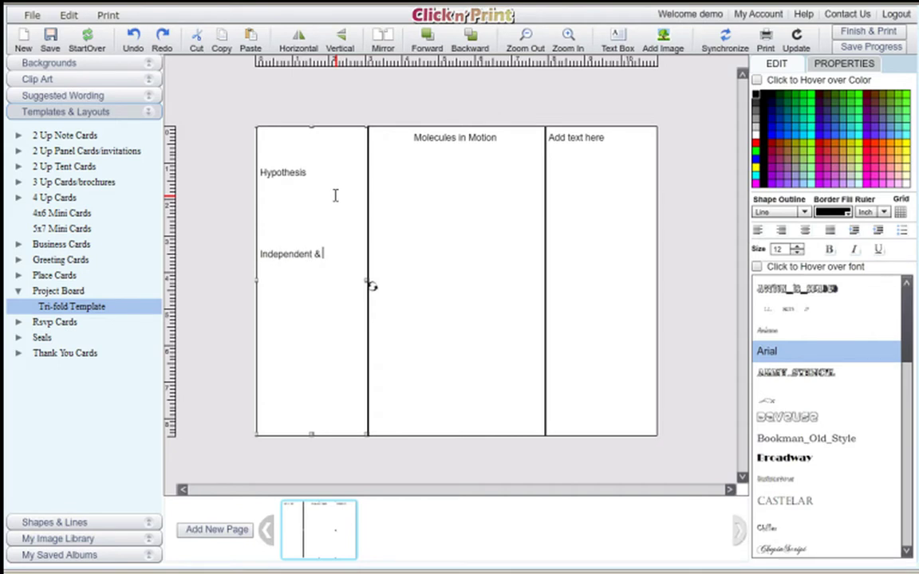
{"action": "type", "text": "Dependent Variables"}
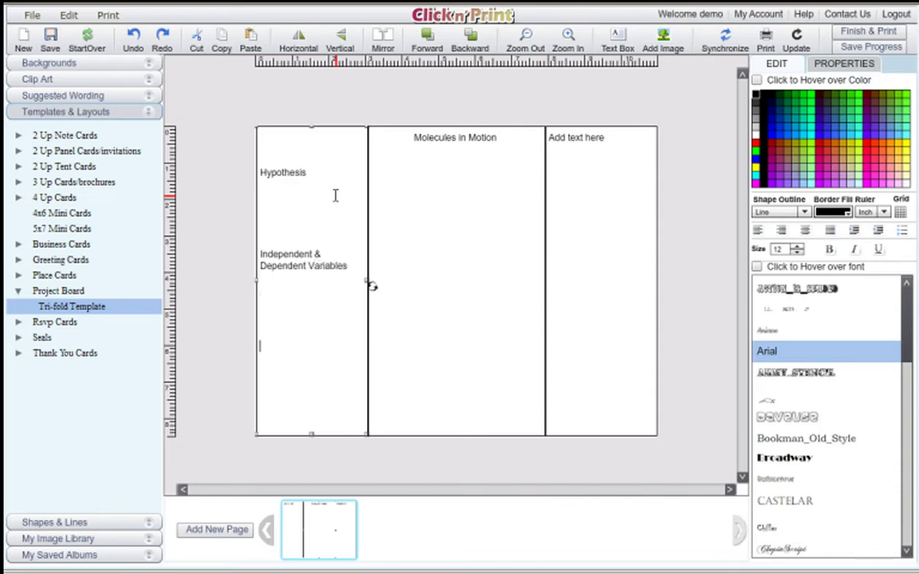
{"action": "type", "text": "Prodedure"}
List Step 1, Step 2, Step 3 and Step 4 on separate lines beneath the middle title.
{"action": "left_click", "coordinate": [430, 176]}
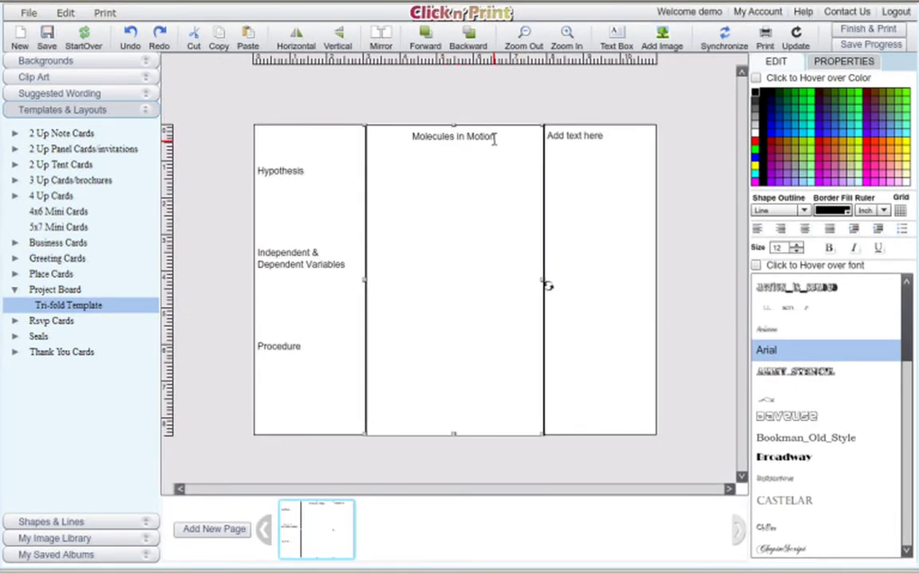
{"action": "left_click", "coordinate": [461, 154]}
{"action": "type", "text": "Step 1"}
{"action": "key", "text": "Return"}
{"action": "type", "text": "Step 2     "}
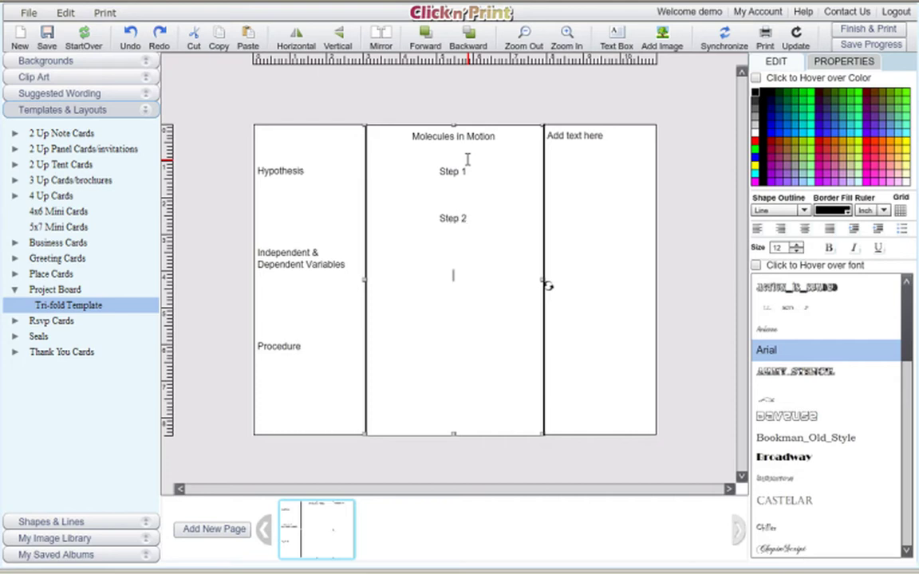
{"action": "type", "text": "Step 3    "}
{"action": "type", "text": "Step 4"}
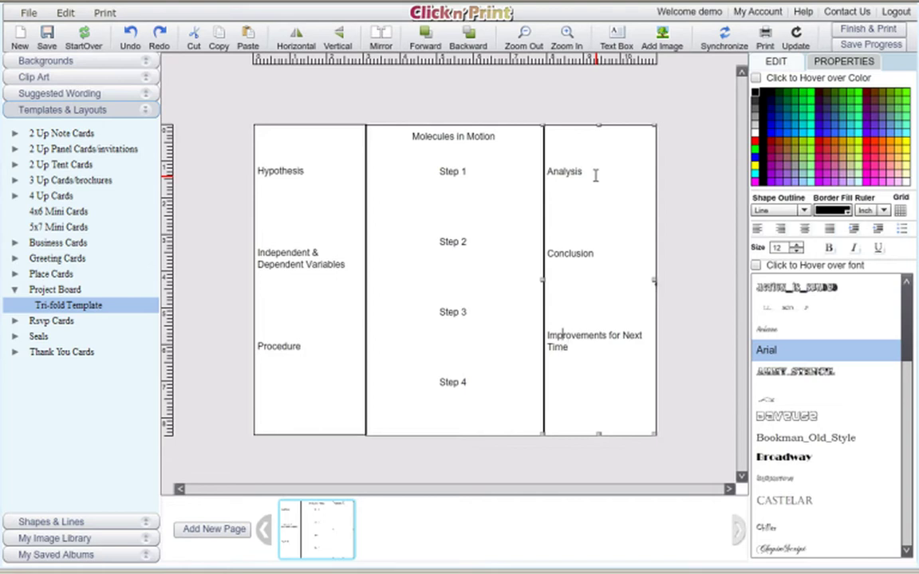
{"action": "key", "text": "Return"}
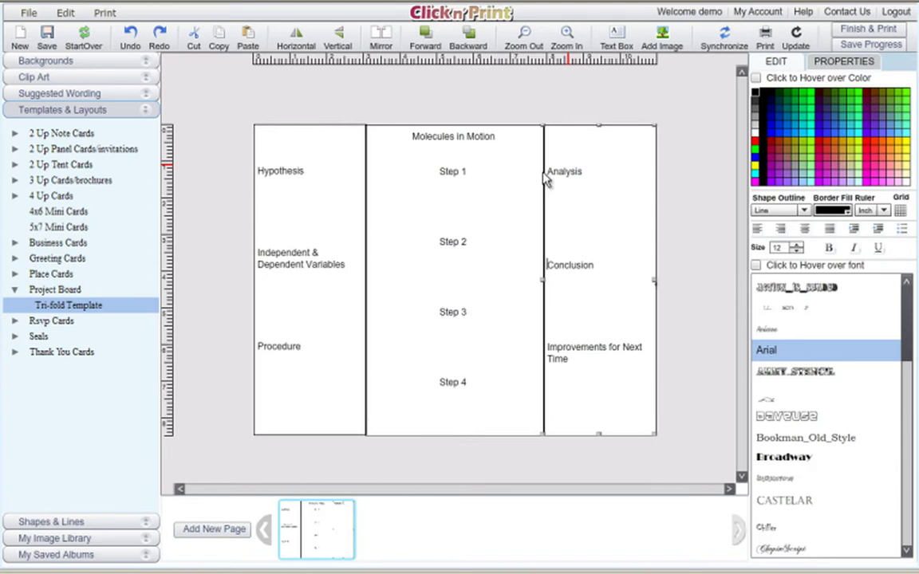
Check the headings in the left, middle and right panels.
{"action": "left_click", "coordinate": [333, 326]}
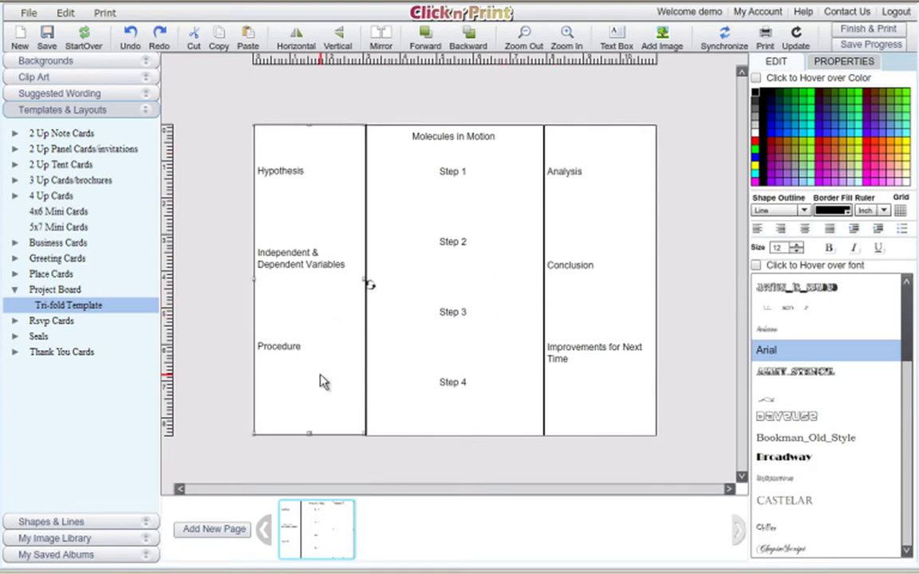
{"action": "left_click", "coordinate": [468, 309]}
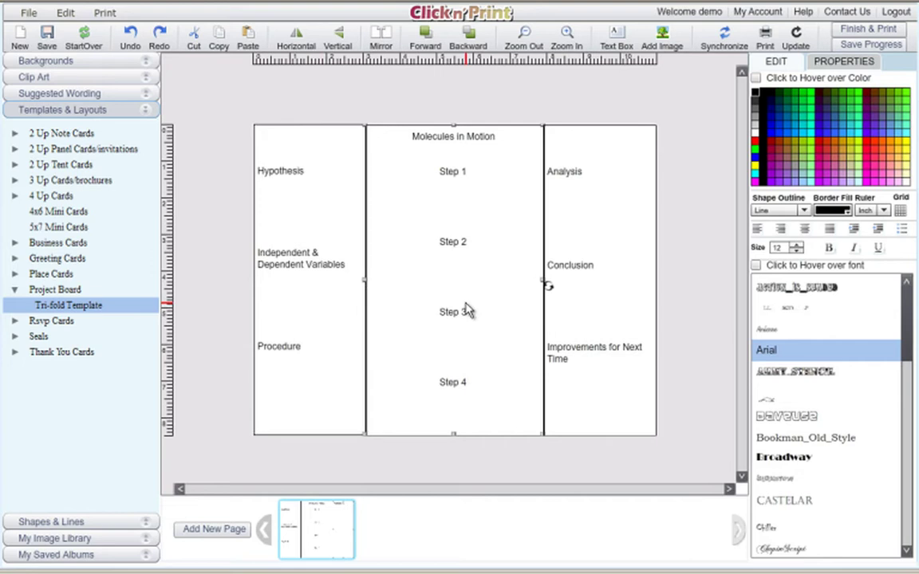
{"action": "left_click", "coordinate": [615, 287]}
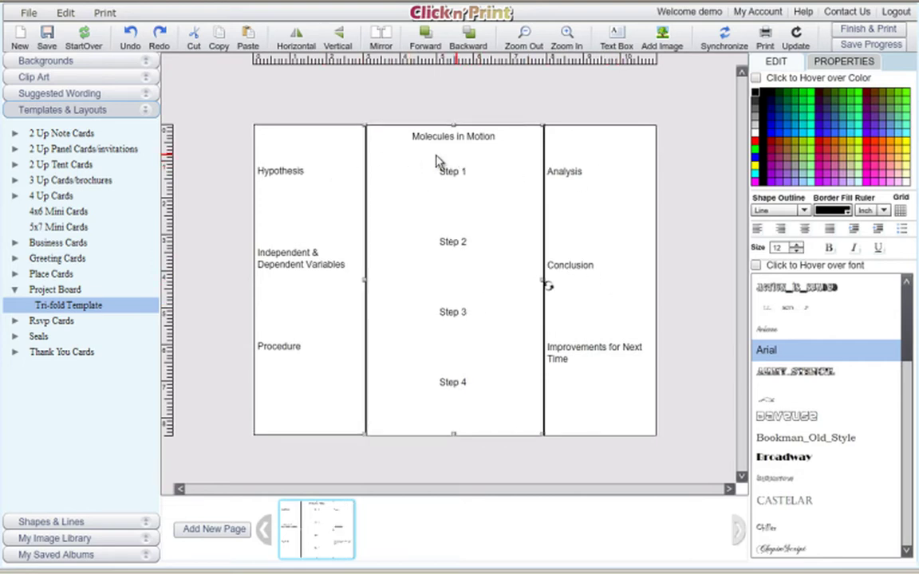
{"action": "left_click", "coordinate": [311, 163]}
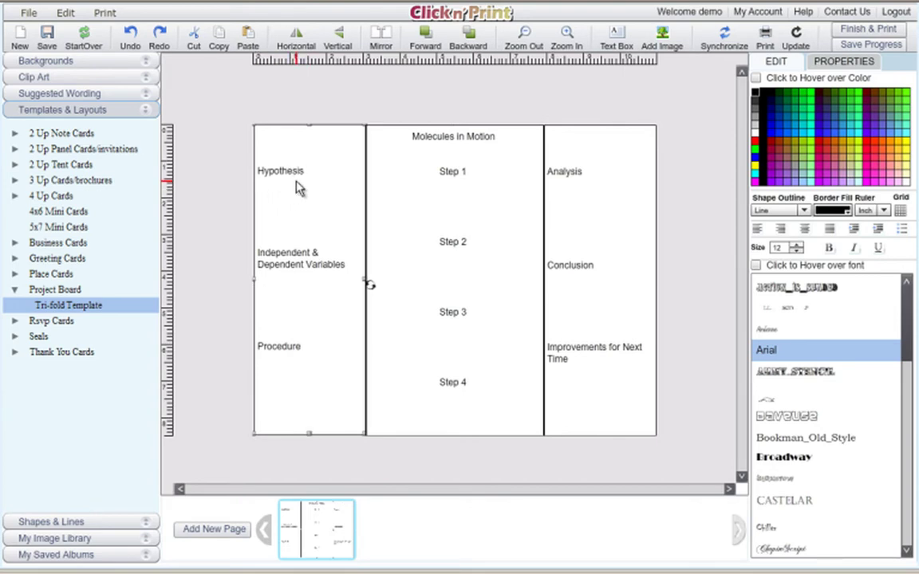
{"action": "left_click", "coordinate": [430, 183]}
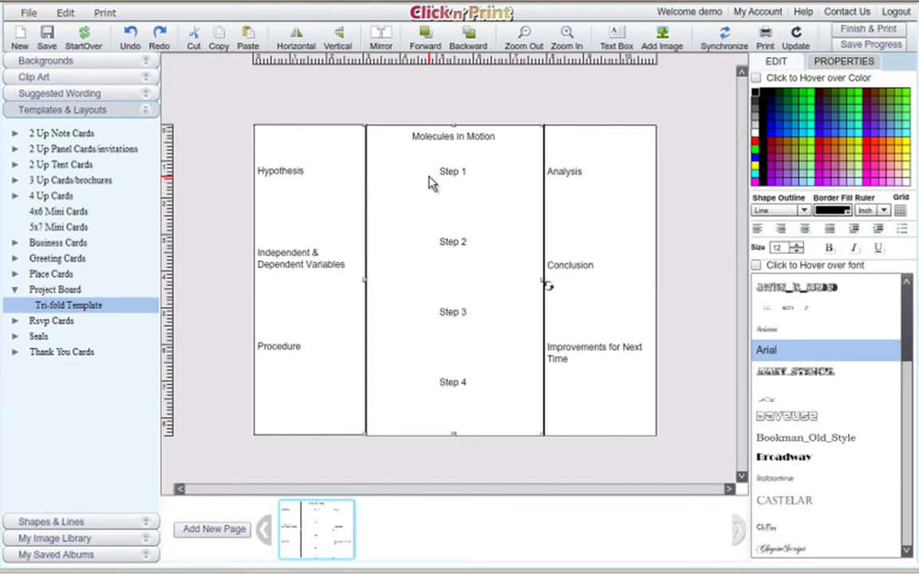
Save the design as album 'Science-Project' and add a second tri-fold page.
{"action": "left_click", "coordinate": [213, 529]}
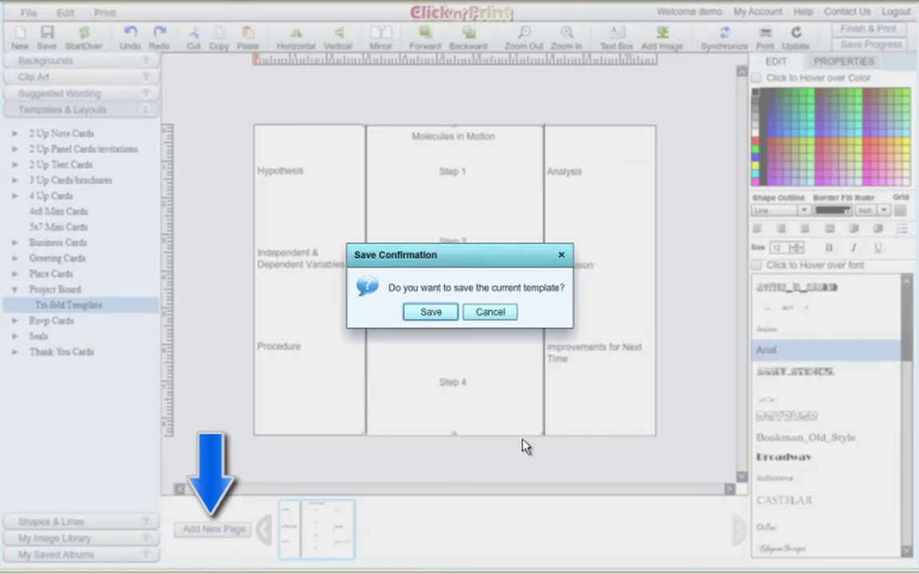
{"action": "left_click", "coordinate": [431, 313]}
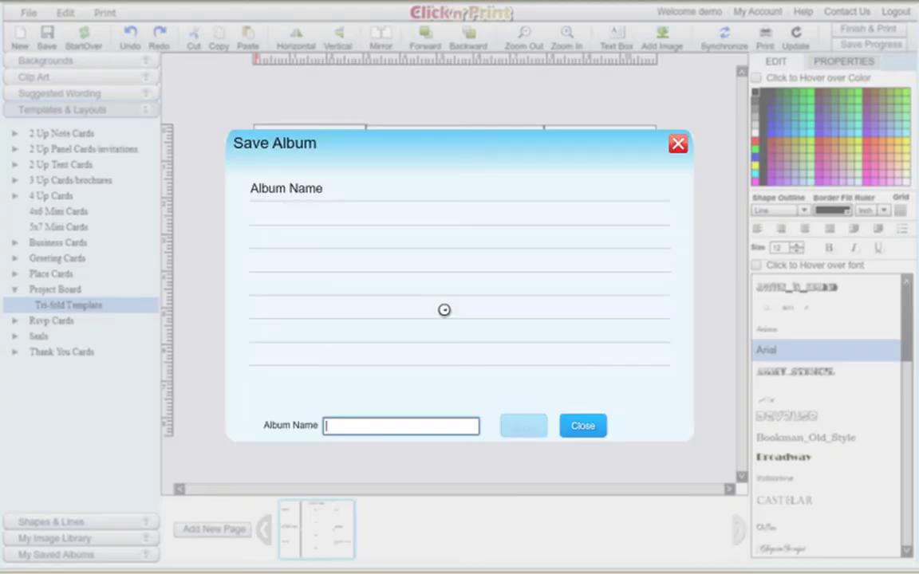
{"action": "type", "text": "Scienc"}
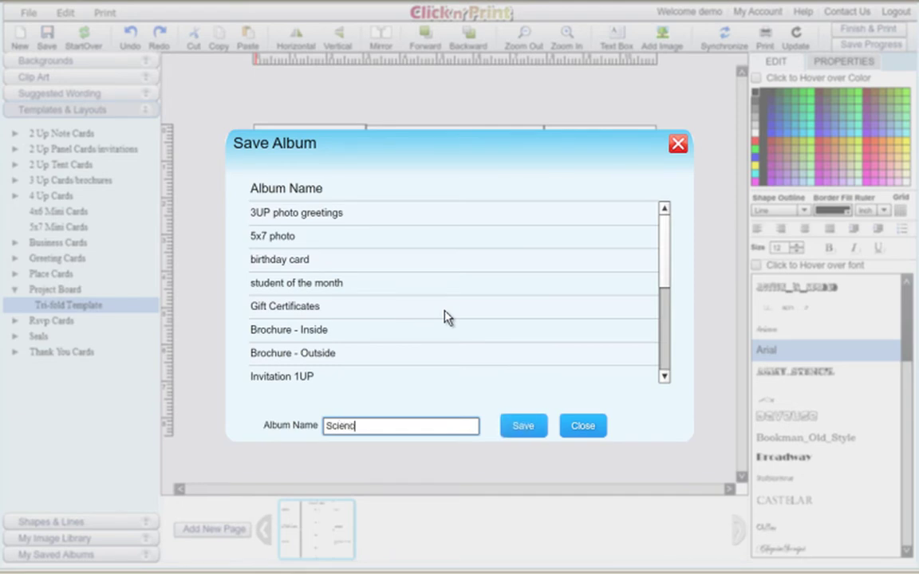
{"action": "type", "text": "e-Project"}
{"action": "left_click", "coordinate": [523, 426]}
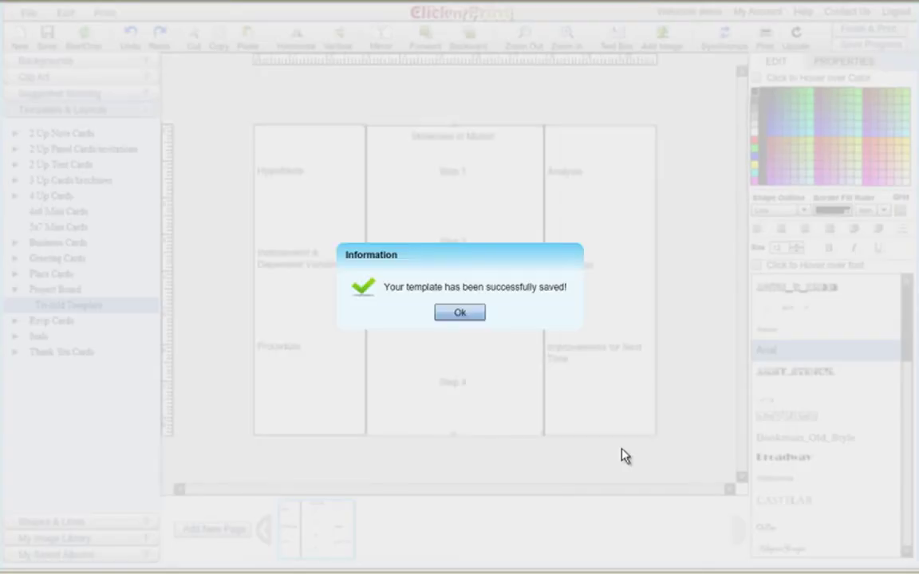
{"action": "left_click", "coordinate": [465, 312]}
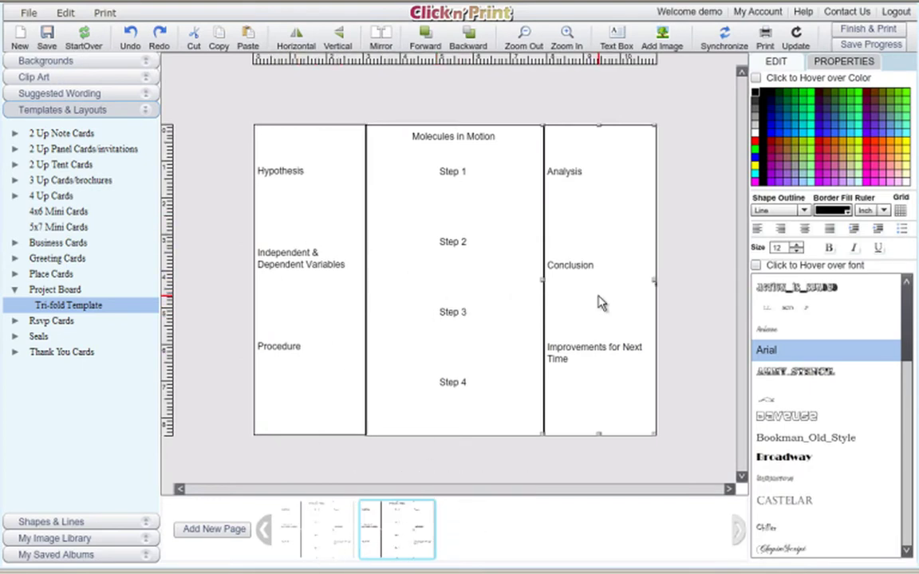
Delete the left and right panel text boxes on the second page.
{"action": "left_click", "coordinate": [283, 241]}
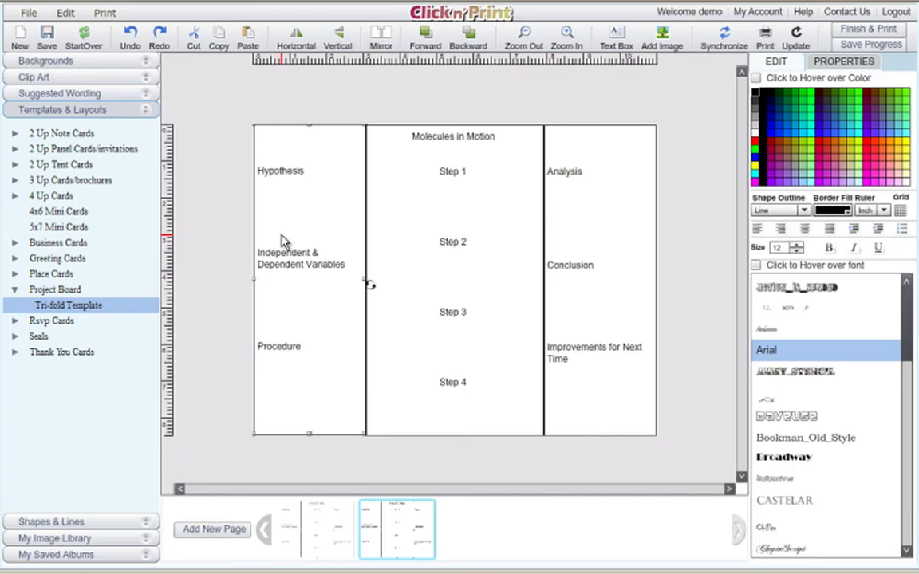
{"action": "key", "text": "Delete"}
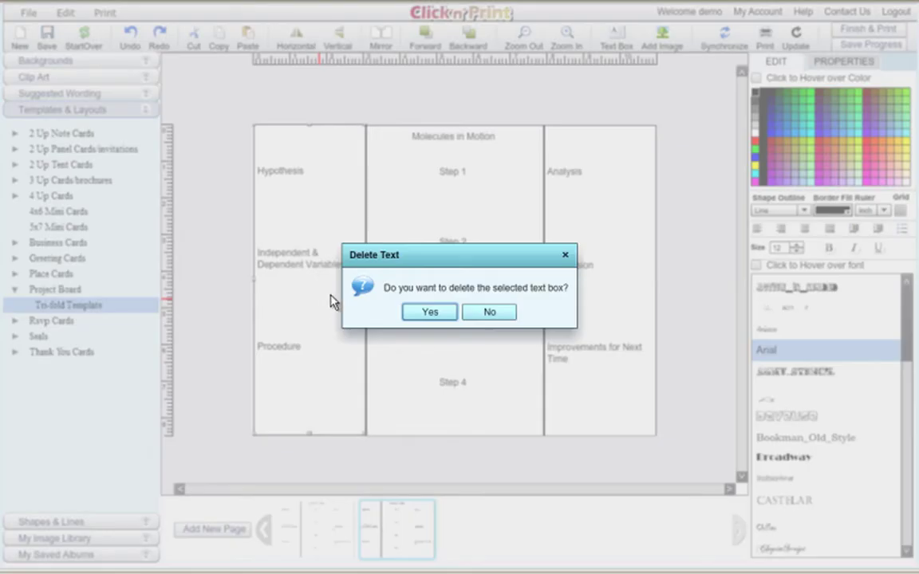
{"action": "left_click", "coordinate": [425, 315]}
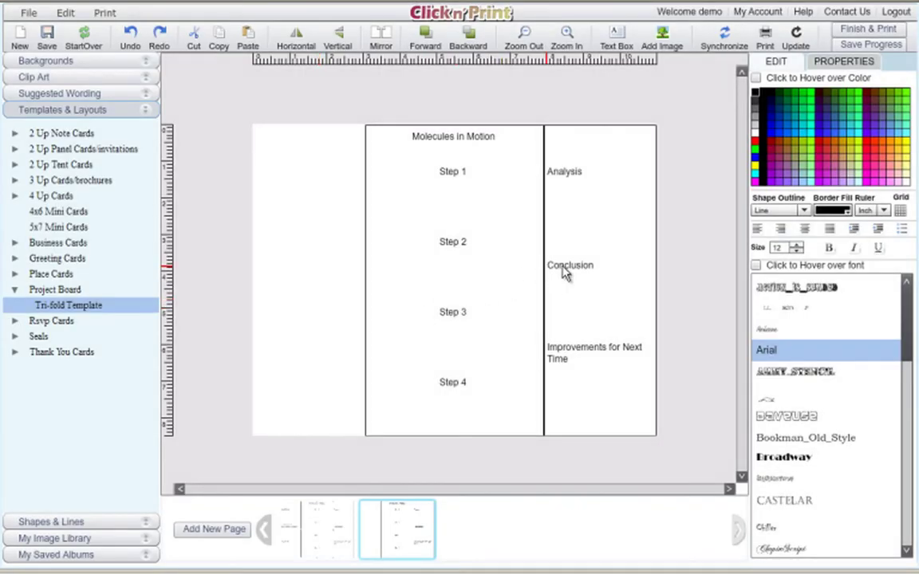
{"action": "left_click", "coordinate": [583, 274]}
{"action": "key", "text": "Delete"}
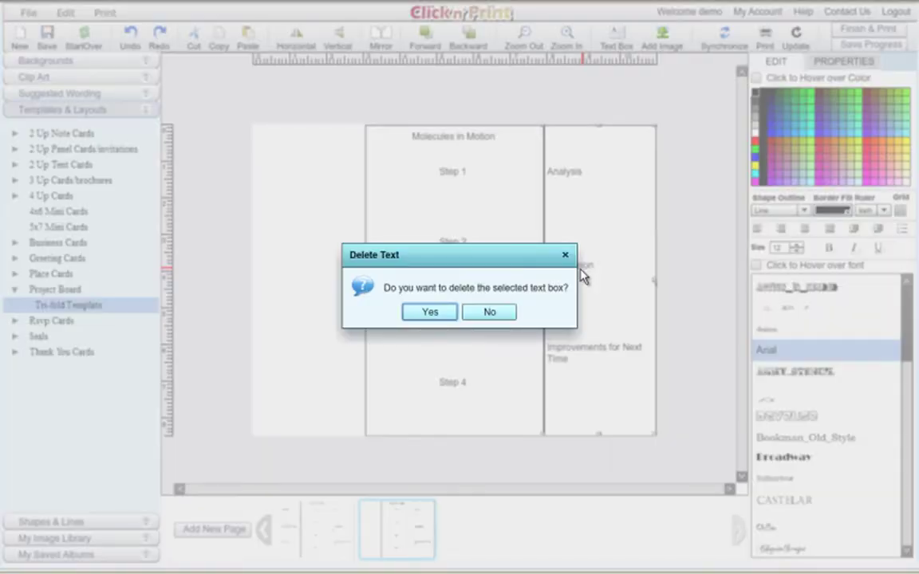
{"action": "left_click", "coordinate": [428, 311]}
Erase the Step 1 to Step 4 lines from the middle panel.
{"action": "left_click", "coordinate": [470, 294]}
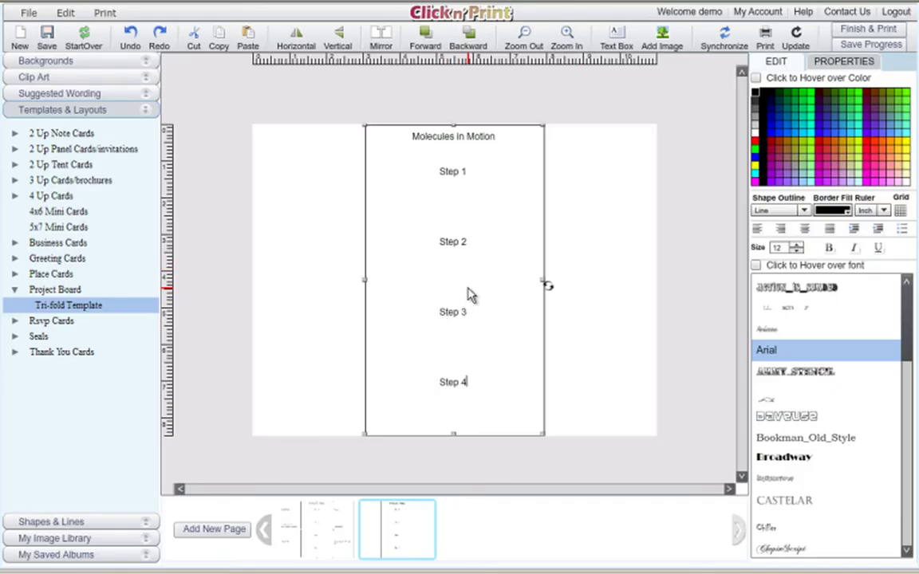
{"action": "left_click_drag", "start_coordinate": [472, 382], "coordinate": [420, 152]}
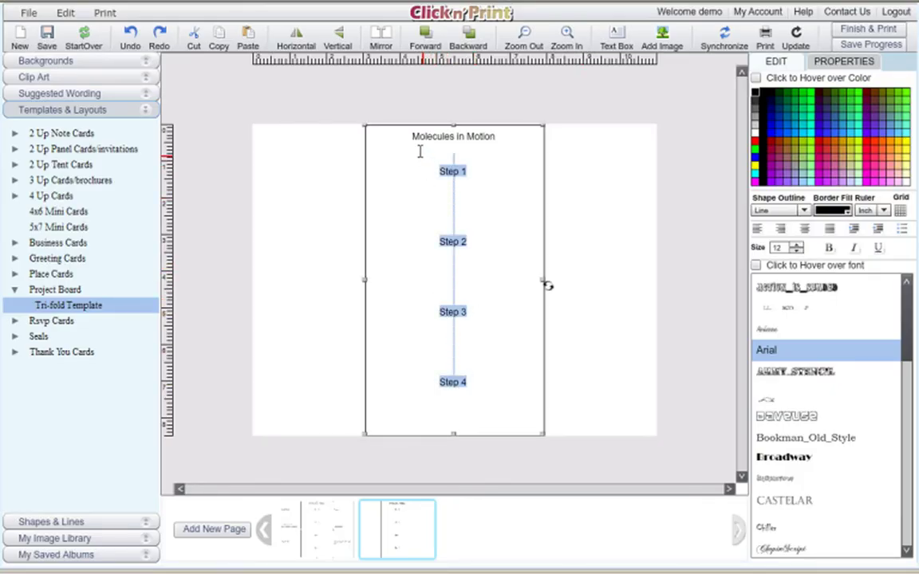
{"action": "key", "text": "Delete"}
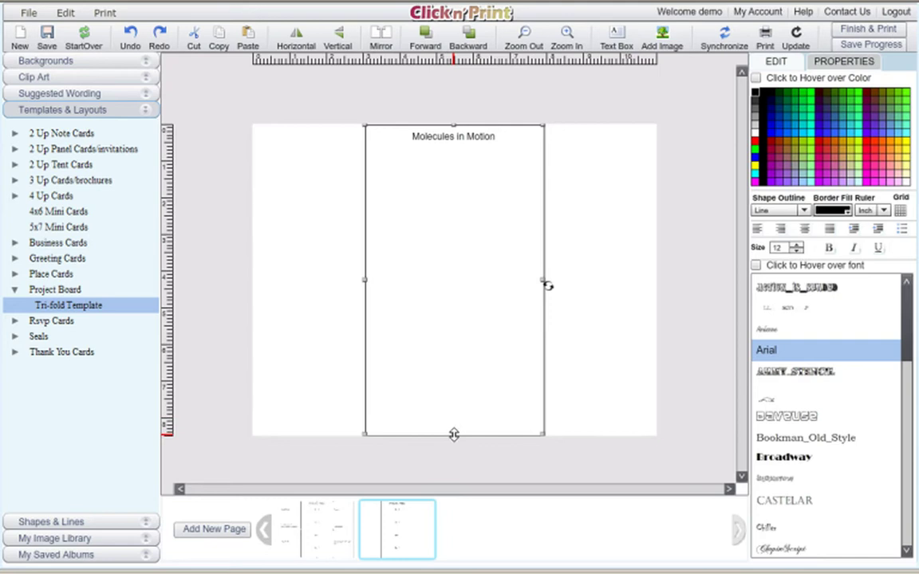
Stretch the Molecules in Motion box across the whole landscape page and select its title.
{"action": "left_click_drag", "start_coordinate": [452, 434], "coordinate": [452, 236]}
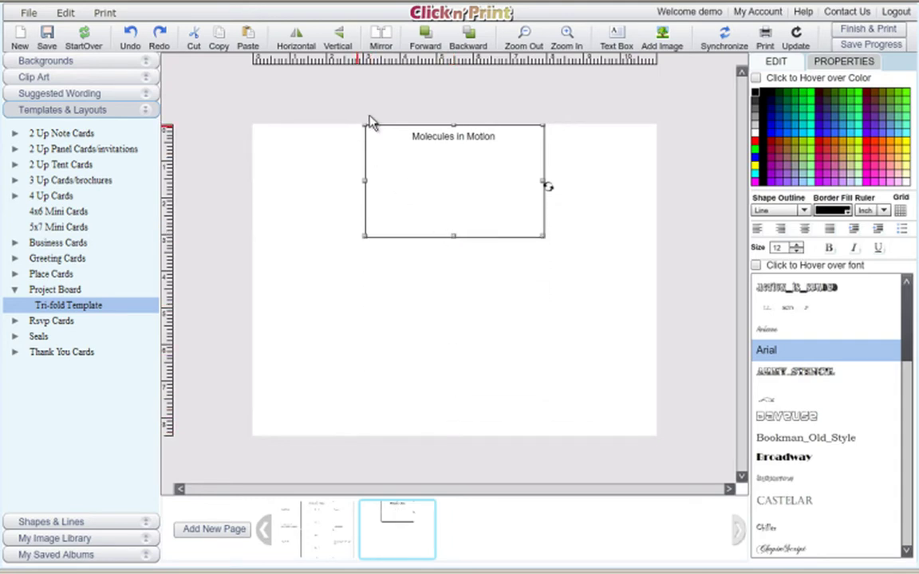
{"action": "left_click_drag", "start_coordinate": [387, 170], "coordinate": [275, 170]}
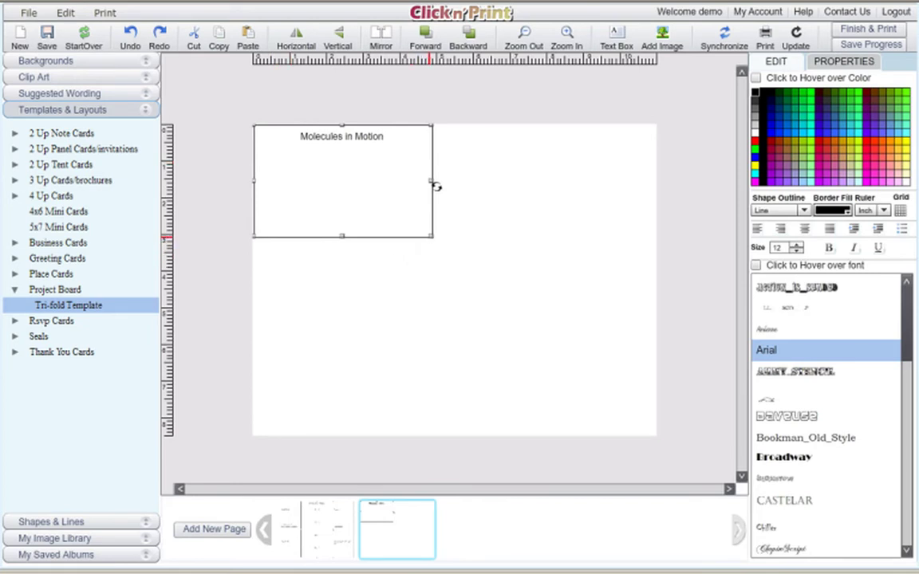
{"action": "left_click_drag", "start_coordinate": [431, 234], "coordinate": [655, 439]}
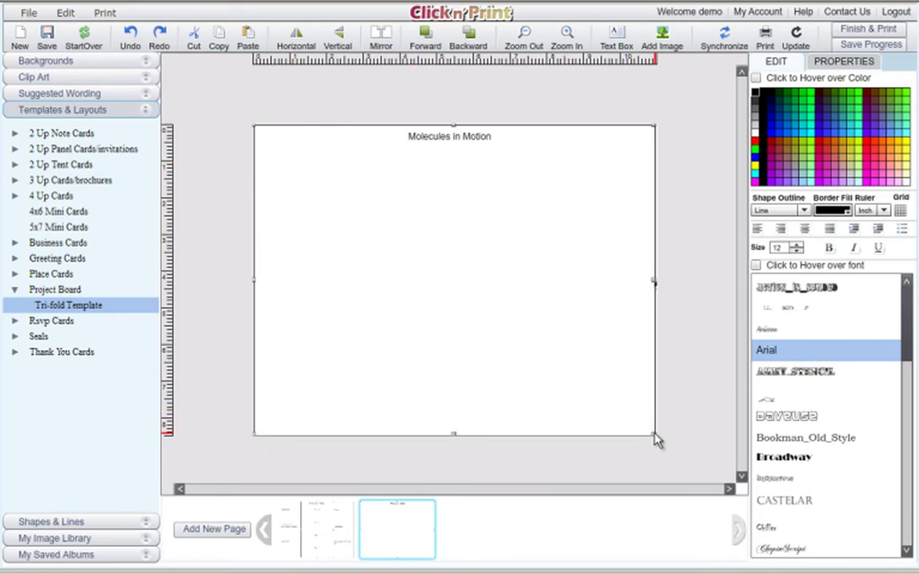
{"action": "left_click_drag", "start_coordinate": [487, 139], "coordinate": [410, 144]}
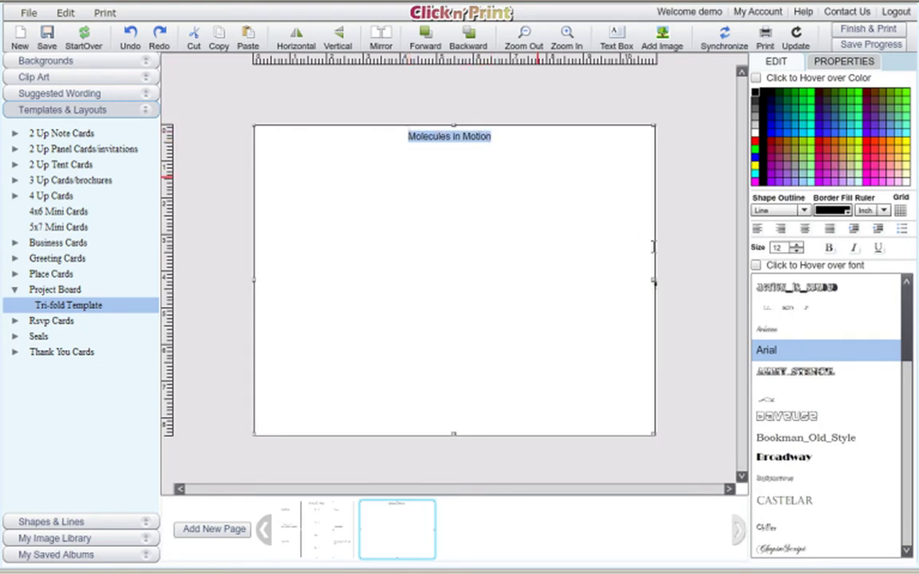
Left-align the title and break it onto three lines: Molecules / in / Motion.
{"action": "left_click", "coordinate": [759, 230]}
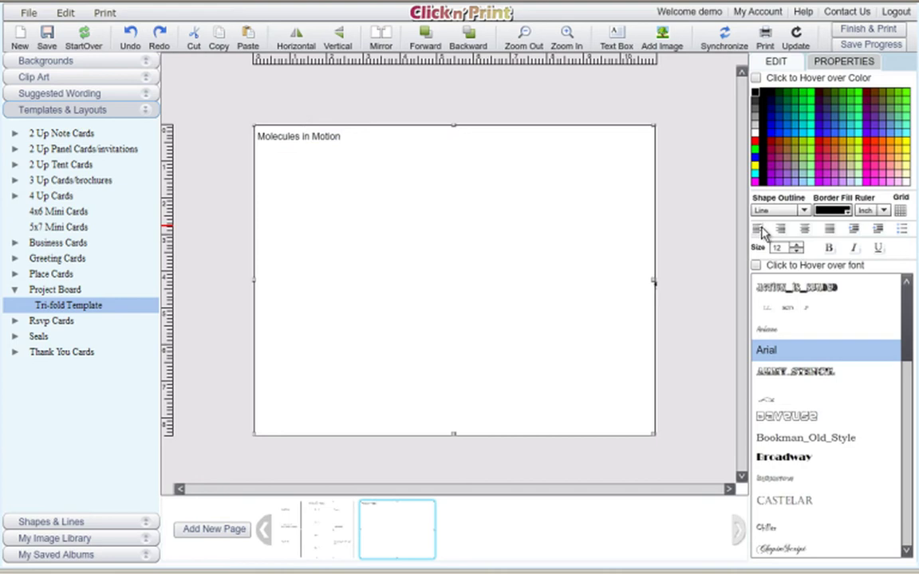
{"action": "left_click", "coordinate": [310, 141]}
{"action": "key", "text": "Return"}
{"action": "key", "text": "Return"}
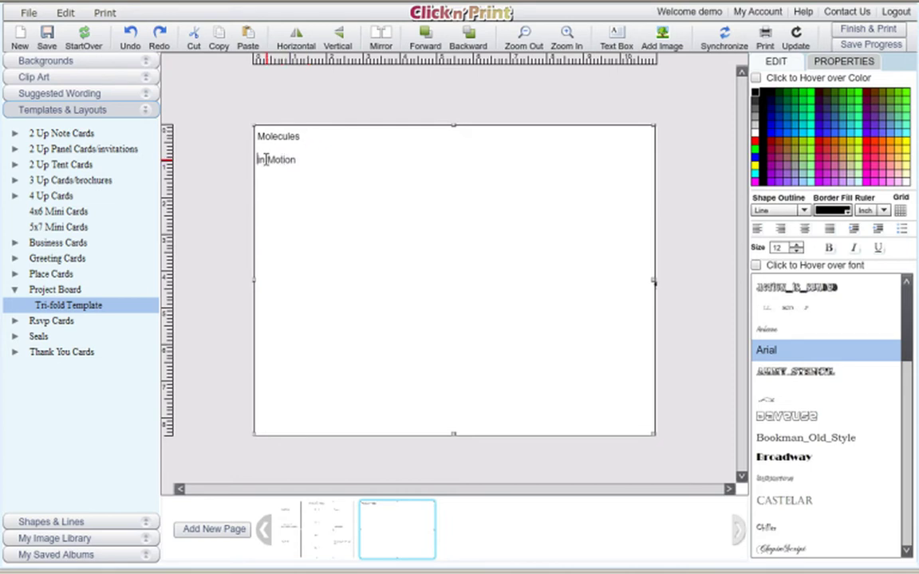
{"action": "left_click", "coordinate": [268, 159]}
{"action": "key", "text": "Return"}
{"action": "key", "text": "Return"}
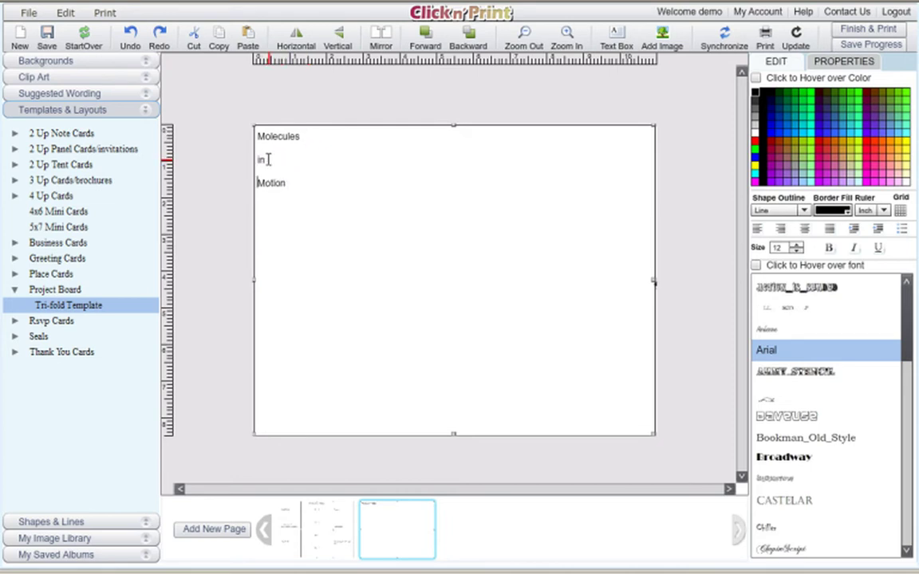
Enlarge all three title lines to font size 80.
{"action": "left_click_drag", "start_coordinate": [285, 183], "coordinate": [229, 120]}
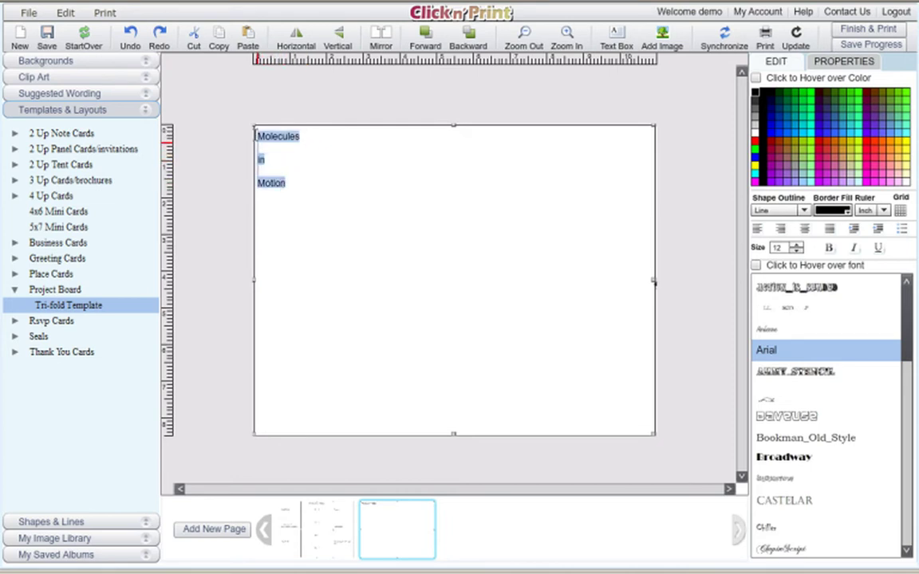
{"action": "left_click", "coordinate": [797, 245]}
{"action": "left_click", "coordinate": [797, 246]}
{"action": "left_click", "coordinate": [797, 247]}
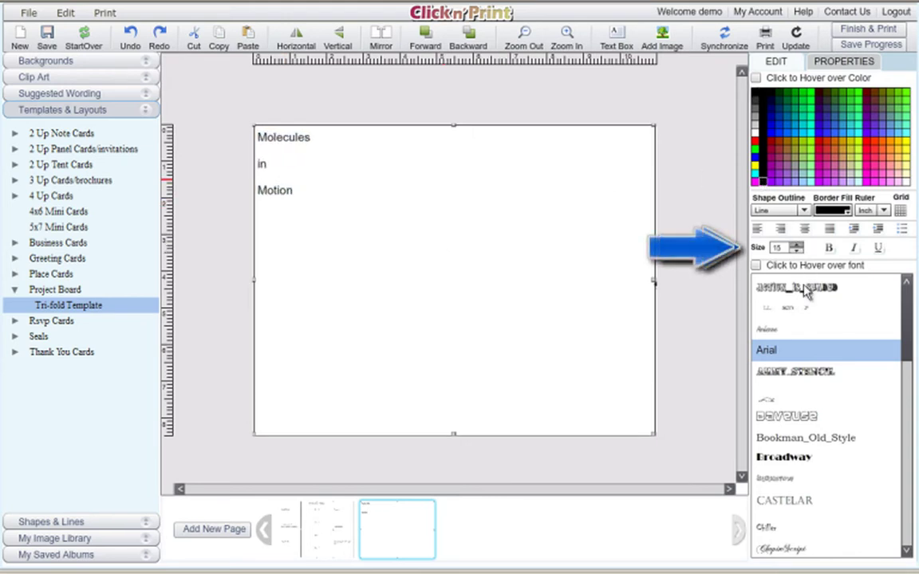
{"action": "left_click", "coordinate": [798, 248]}
{"action": "left_click", "coordinate": [797, 247]}
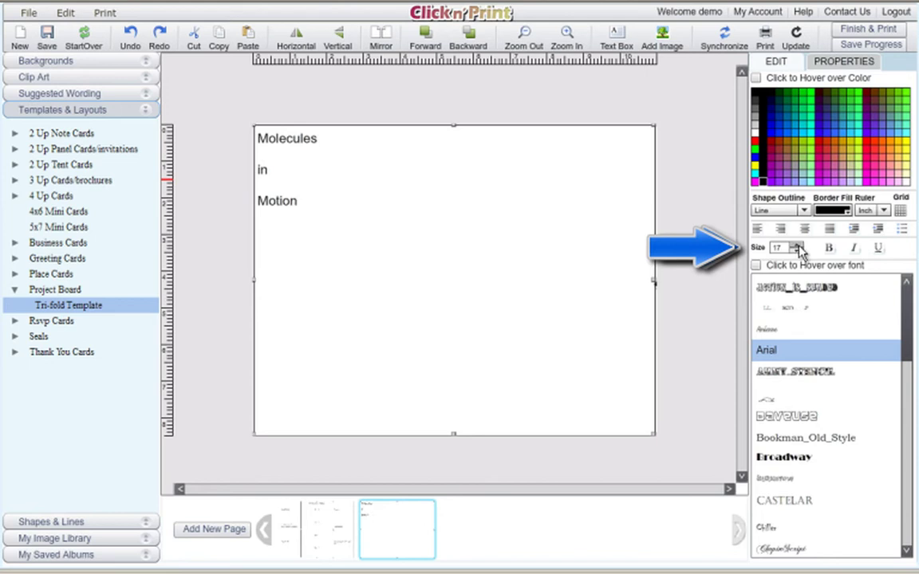
{"action": "left_click", "coordinate": [798, 246]}
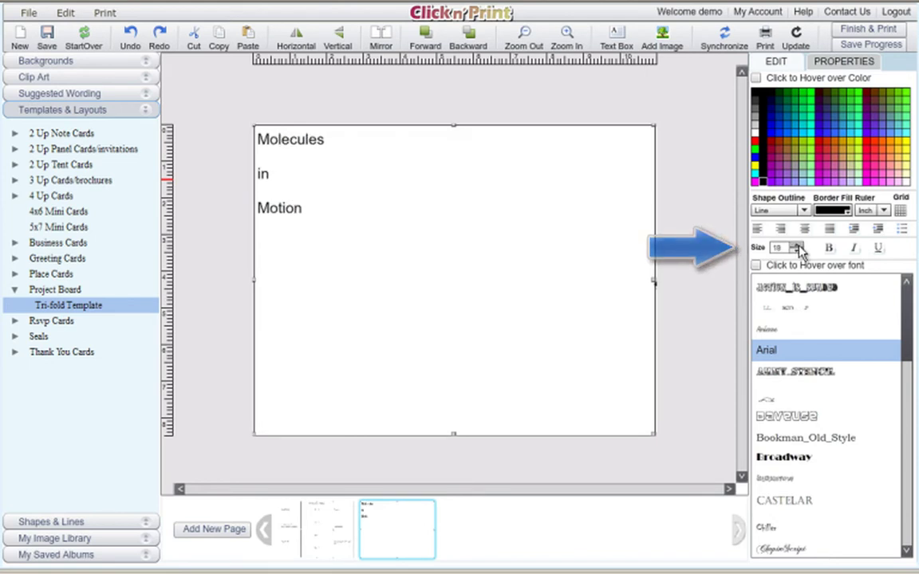
{"action": "left_click", "coordinate": [797, 247]}
{"action": "left_click", "coordinate": [797, 246]}
{"action": "left_click", "coordinate": [798, 246]}
{"action": "left_click", "coordinate": [797, 247]}
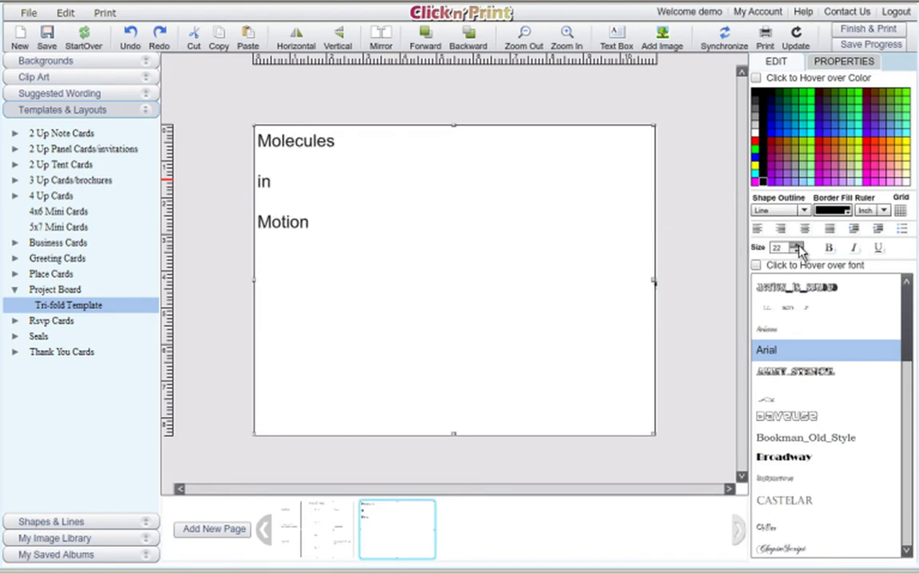
{"action": "double_click", "coordinate": [777, 248]}
{"action": "type", "text": "80"}
{"action": "key", "text": "Return"}
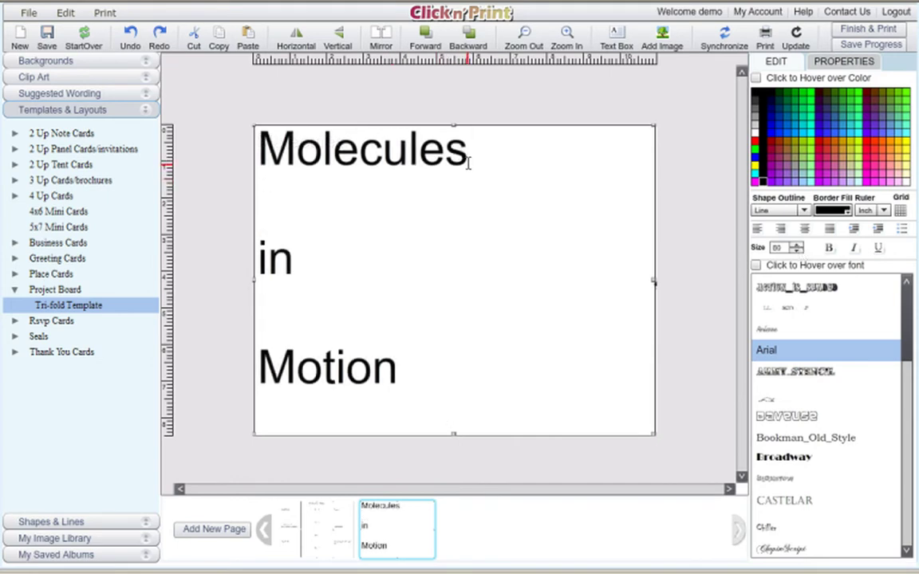
Select the title words and set them in the Gilligan's Island font, after previewing Corbel.
{"action": "left_click_drag", "start_coordinate": [469, 162], "coordinate": [257, 162]}
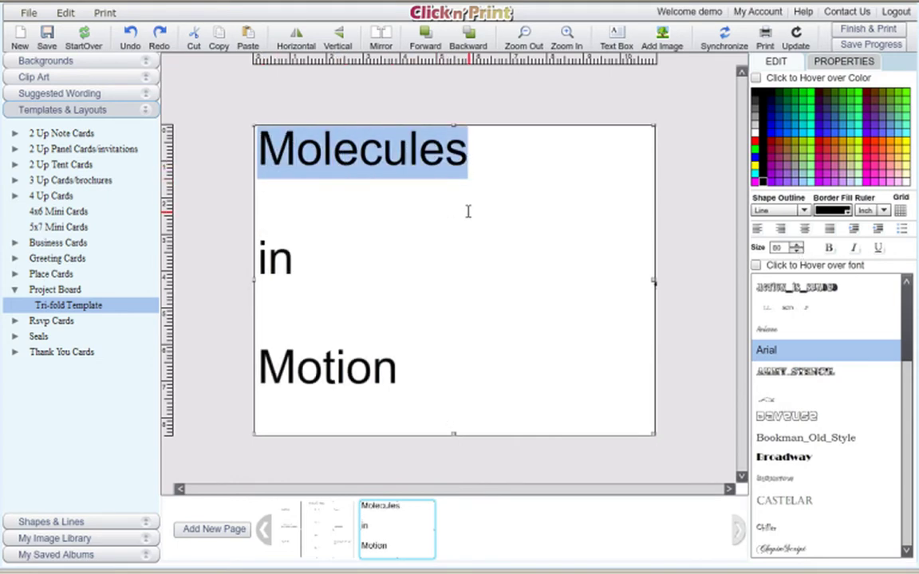
{"action": "left_click_drag", "start_coordinate": [412, 374], "coordinate": [238, 111]}
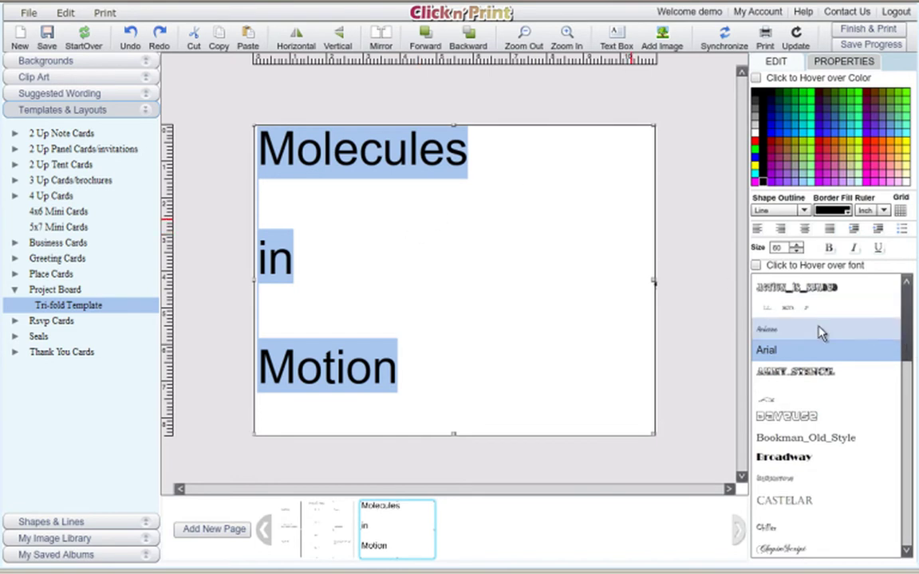
{"action": "left_click", "coordinate": [755, 265]}
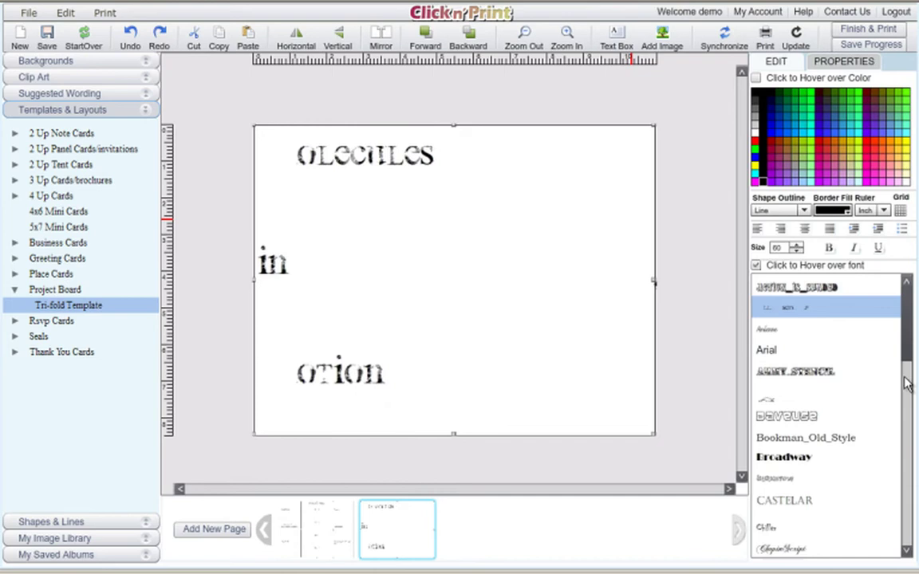
{"action": "scroll", "coordinate": [905, 383], "scroll_direction": "down", "scroll_amount": 3}
{"action": "left_click", "coordinate": [769, 463]}
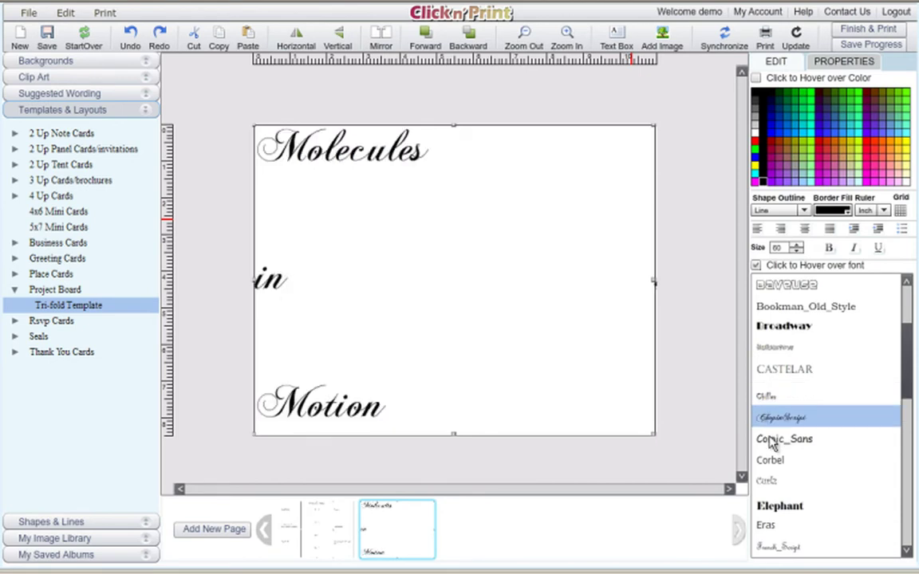
{"action": "scroll", "coordinate": [772, 444], "scroll_direction": "down", "scroll_amount": 5}
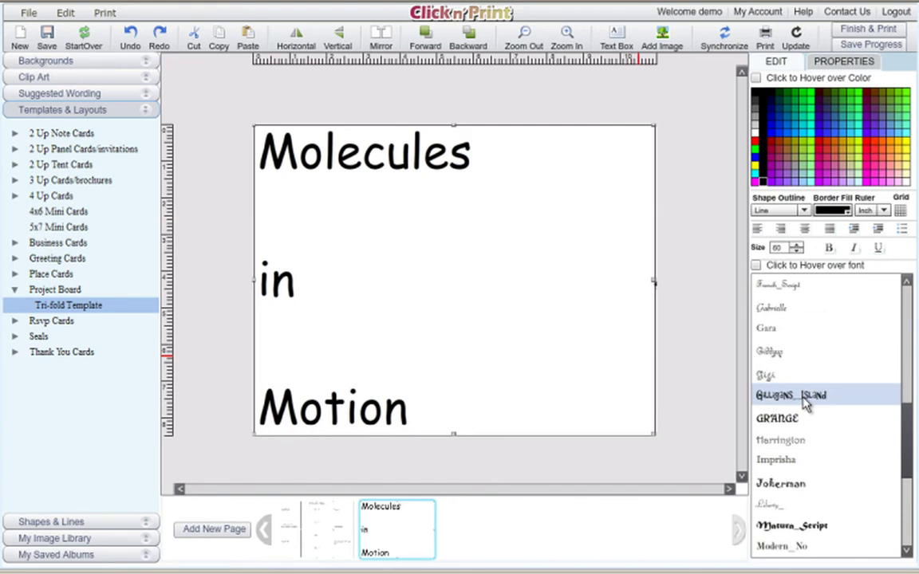
{"action": "left_click", "coordinate": [804, 402]}
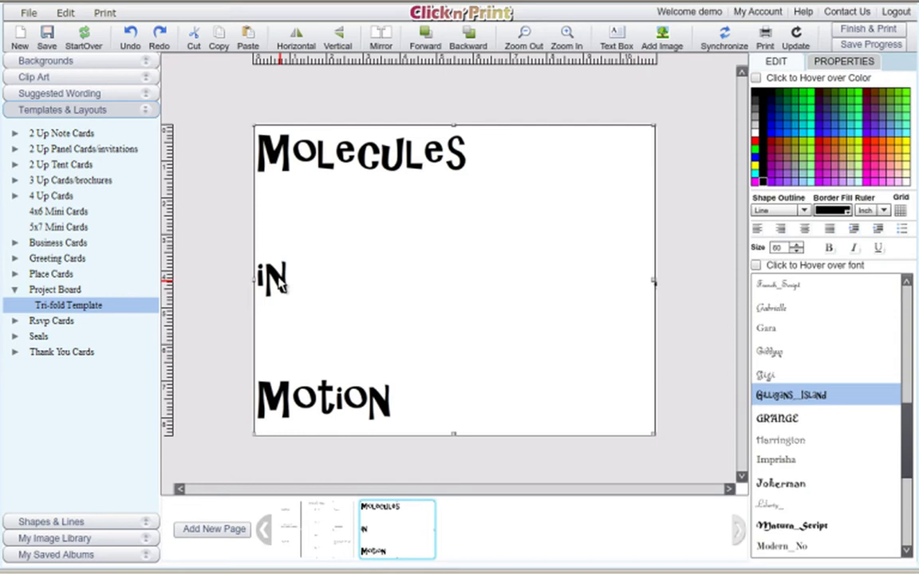
Select the word Molecules in the title.
{"action": "left_click", "coordinate": [360, 155]}
{"action": "left_click_drag", "start_coordinate": [473, 160], "coordinate": [359, 159]}
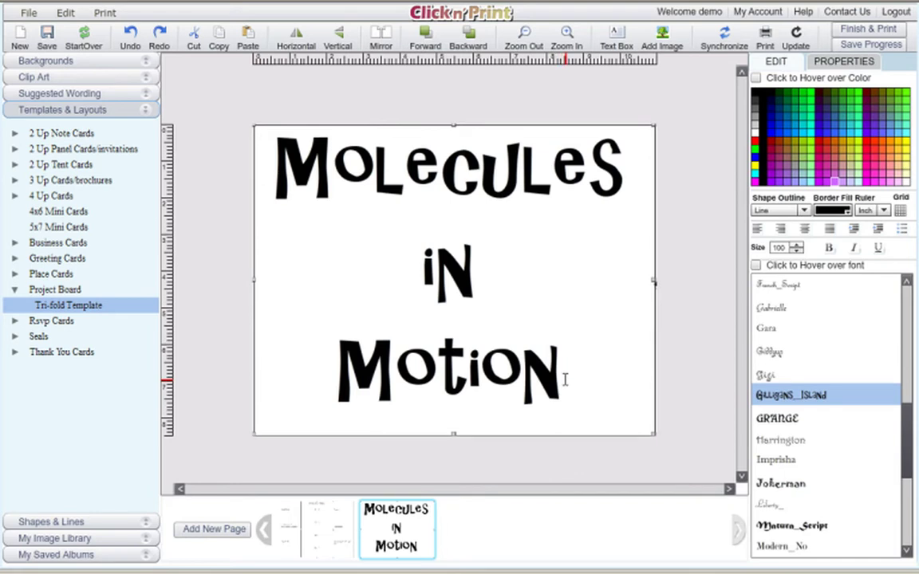
{"action": "left_click_drag", "start_coordinate": [624, 164], "coordinate": [251, 165]}
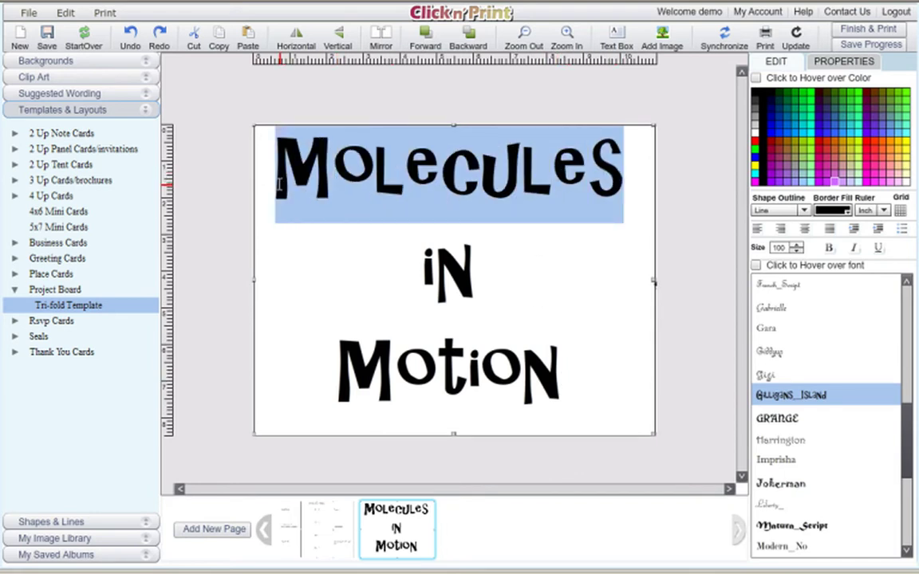
Colour the title words from the palette: Molecules blue, 'in' green, Motion red.
{"action": "left_click", "coordinate": [770, 128]}
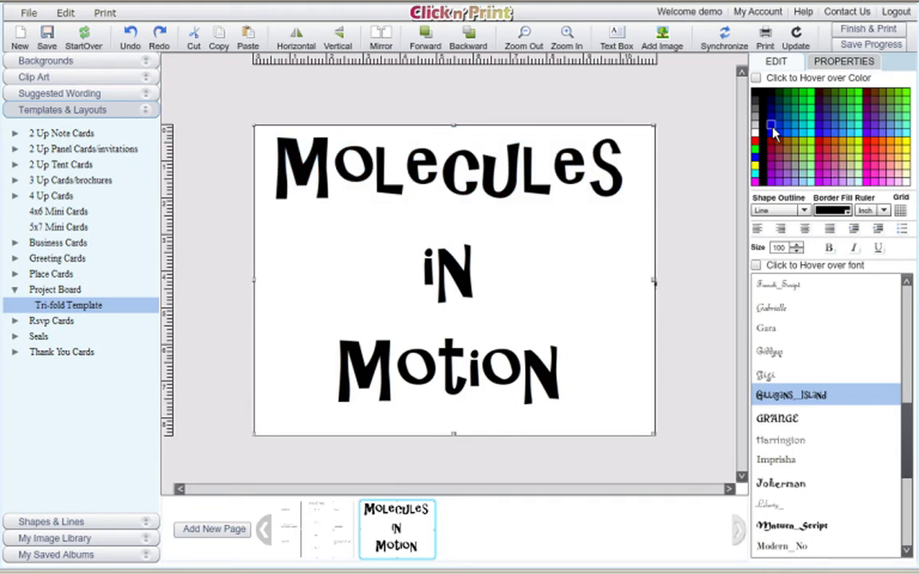
{"action": "left_click", "coordinate": [771, 131]}
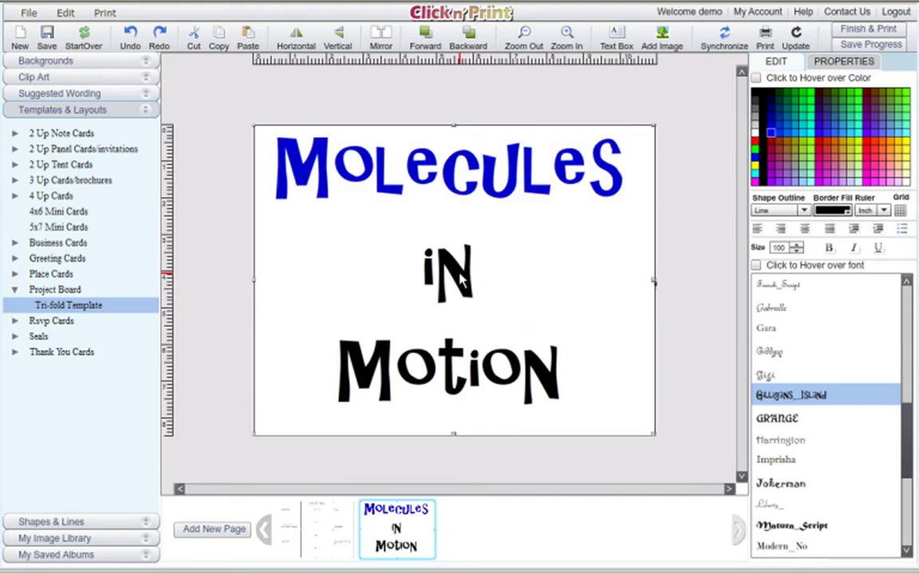
{"action": "left_click_drag", "start_coordinate": [479, 279], "coordinate": [423, 267]}
{"action": "left_click", "coordinate": [794, 92]}
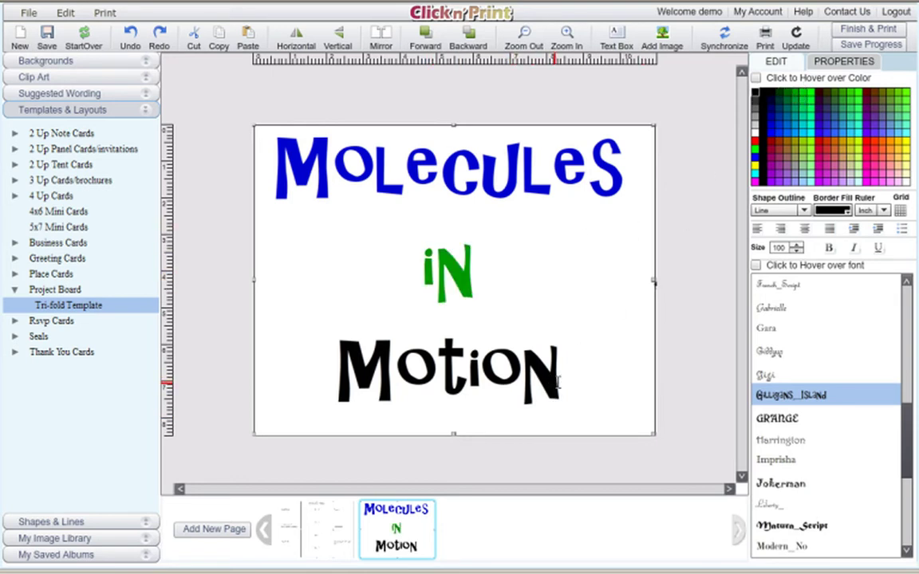
{"action": "left_click_drag", "start_coordinate": [558, 395], "coordinate": [363, 407]}
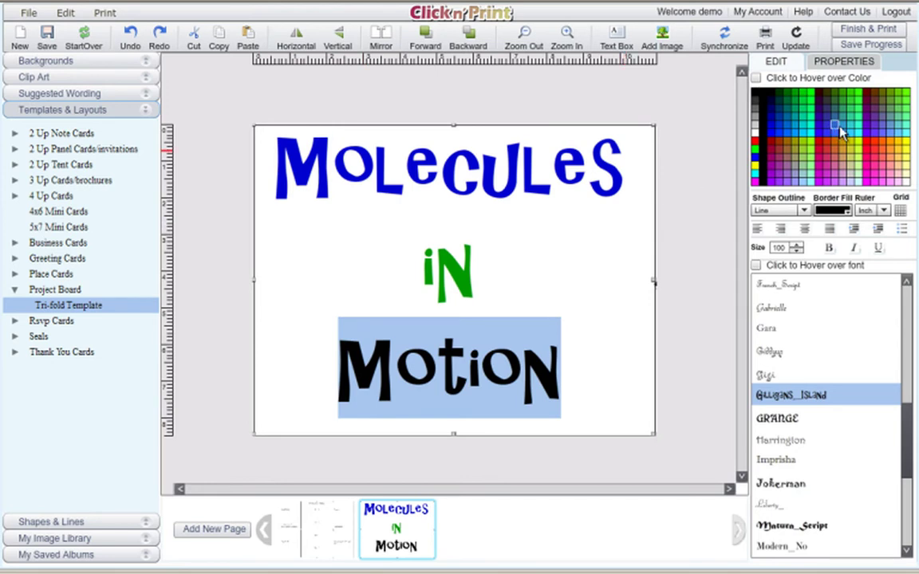
{"action": "left_click", "coordinate": [821, 144]}
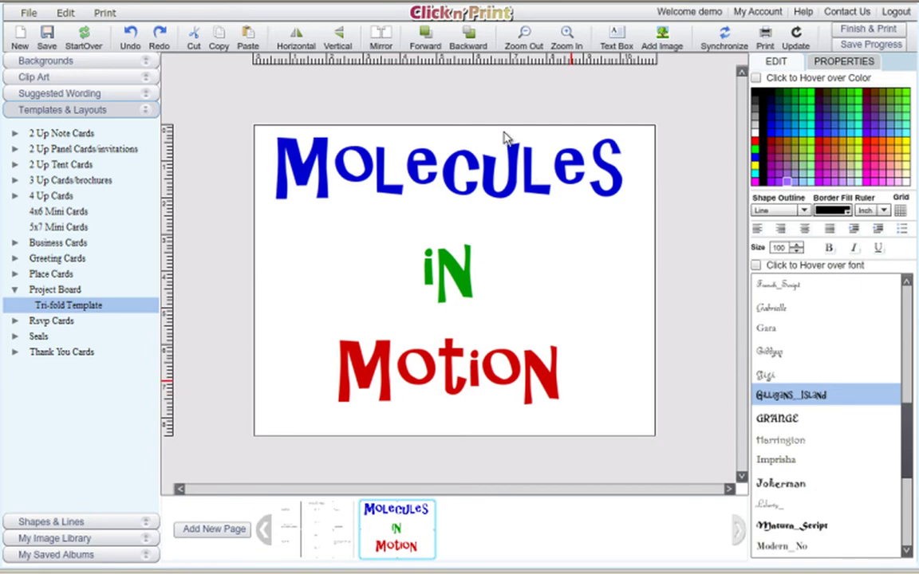
Return to the tri-fold board page, add a new page, and save the template when prompted.
{"action": "mouse_move", "coordinate": [317, 550]}
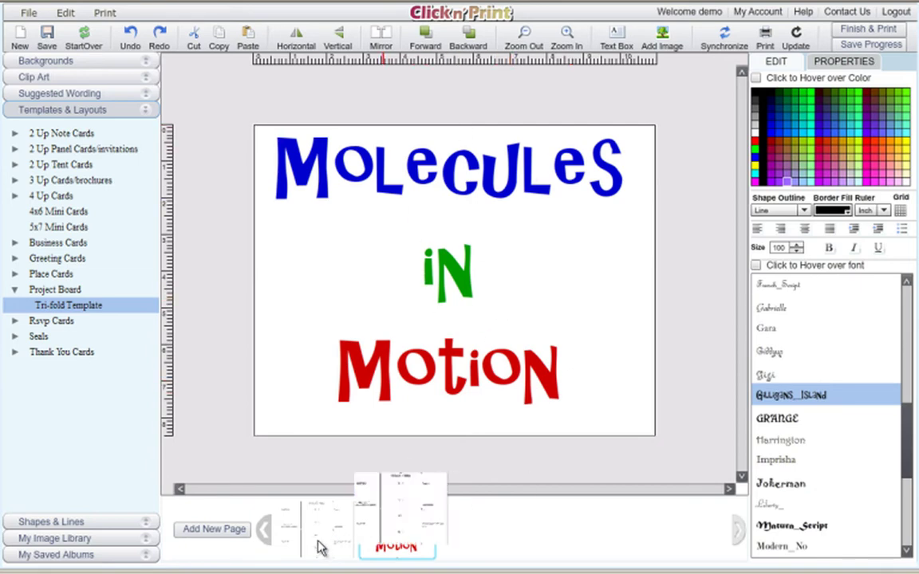
{"action": "left_click", "coordinate": [331, 532]}
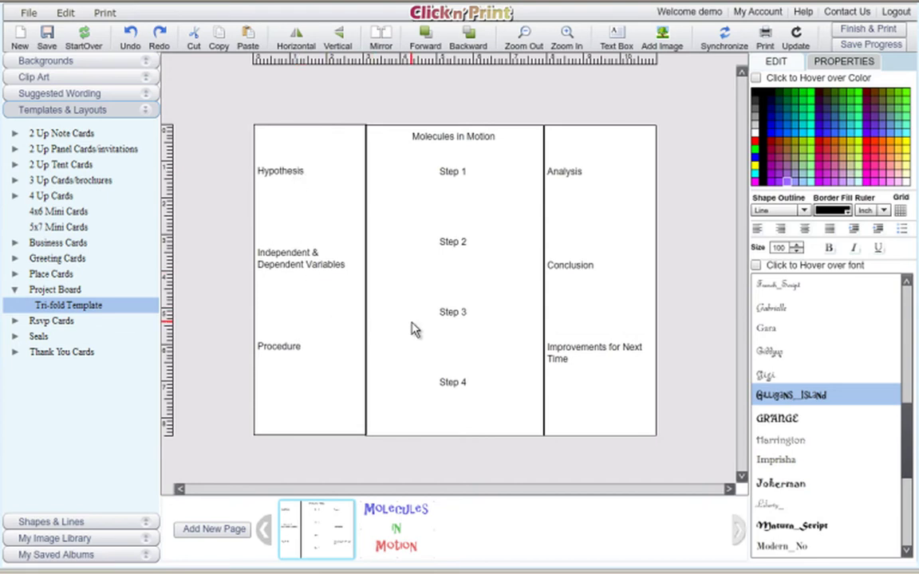
{"action": "left_click", "coordinate": [314, 210]}
{"action": "left_click", "coordinate": [427, 245]}
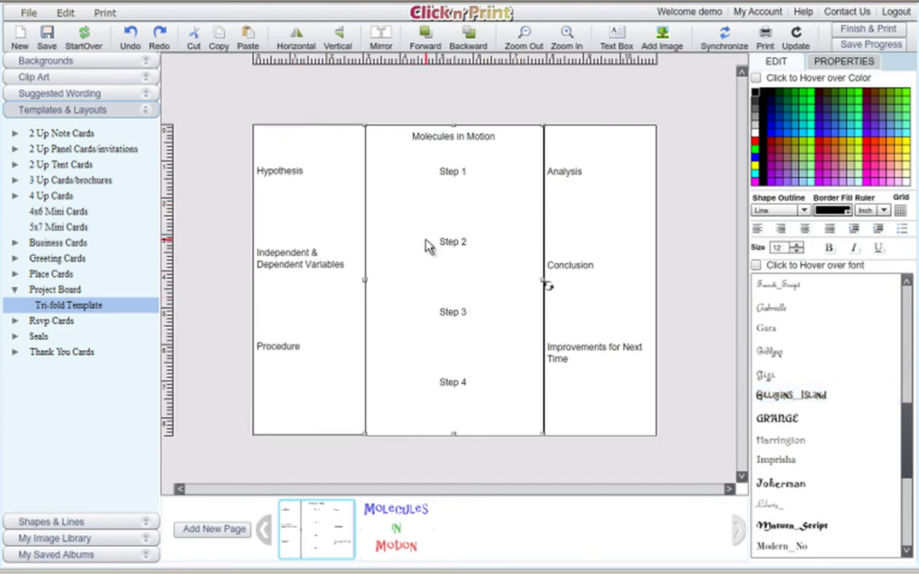
{"action": "left_click", "coordinate": [231, 530]}
{"action": "left_click", "coordinate": [446, 316]}
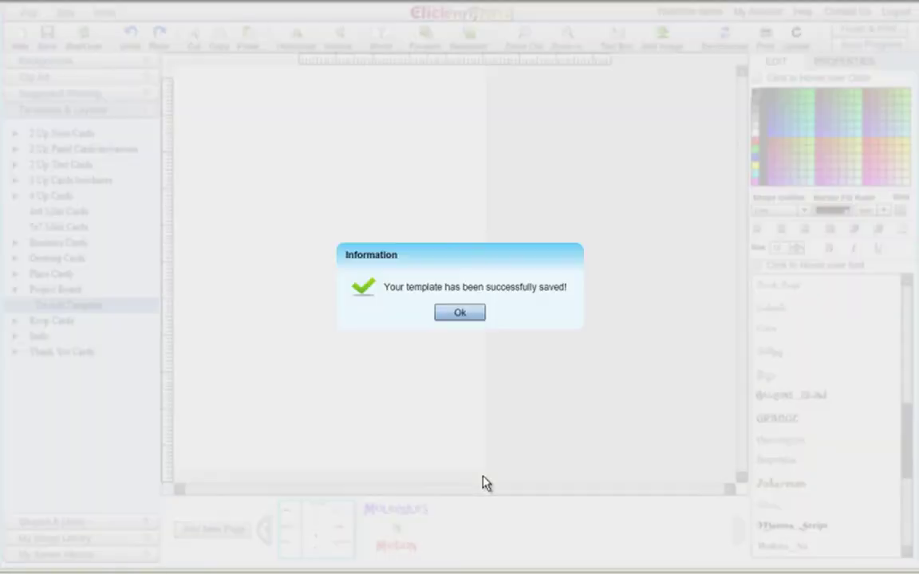
Delete the middle and right panel text boxes on the new page.
{"action": "left_click", "coordinate": [459, 313]}
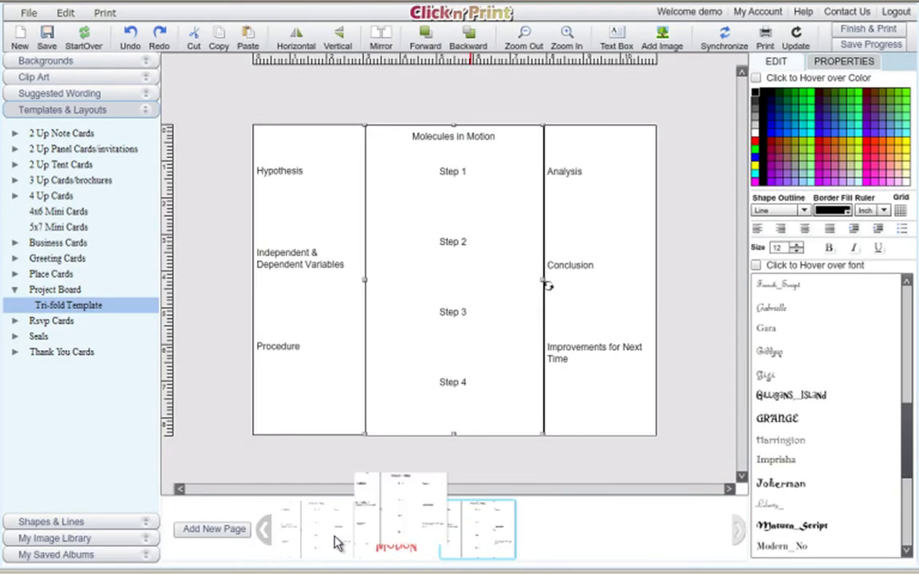
{"action": "left_click", "coordinate": [461, 312]}
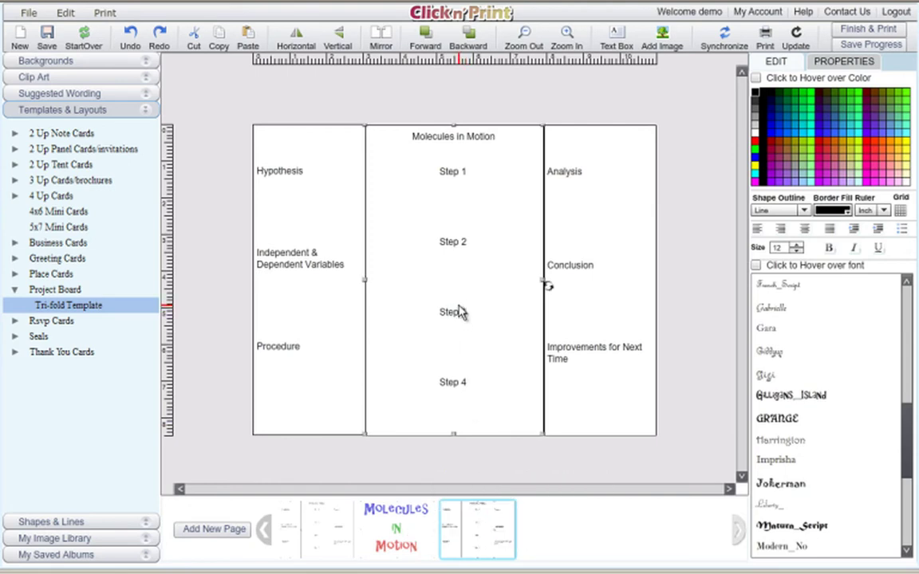
{"action": "key", "text": "Delete"}
{"action": "left_click", "coordinate": [453, 312]}
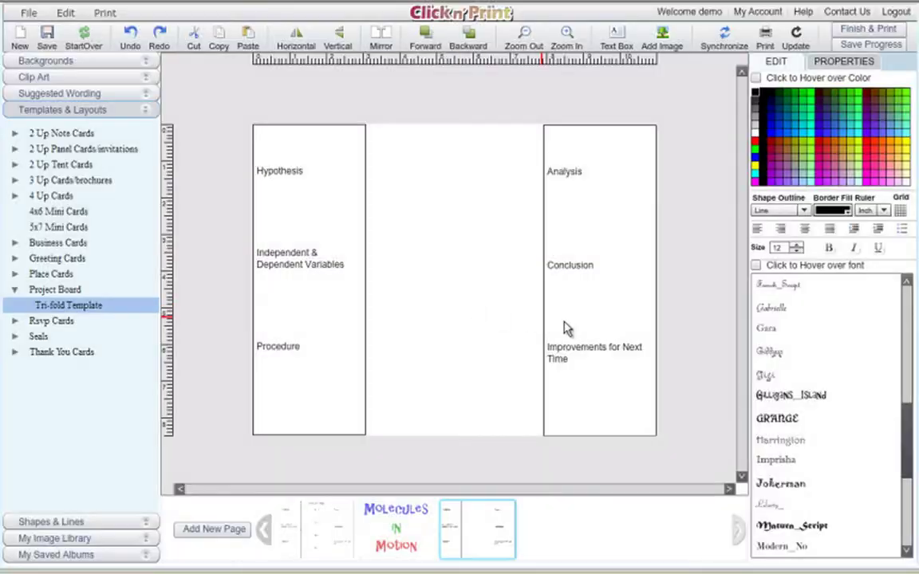
{"action": "key", "text": "Delete"}
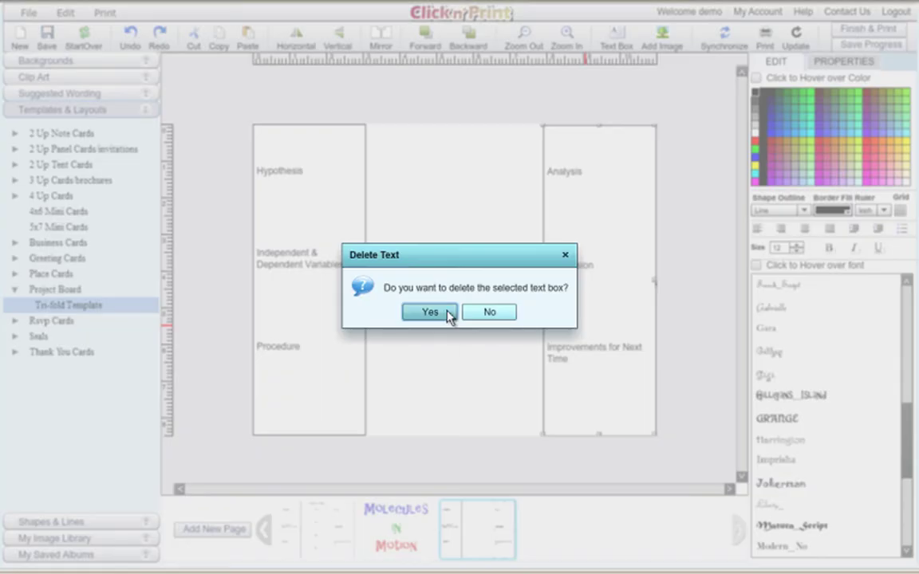
{"action": "left_click", "coordinate": [448, 312]}
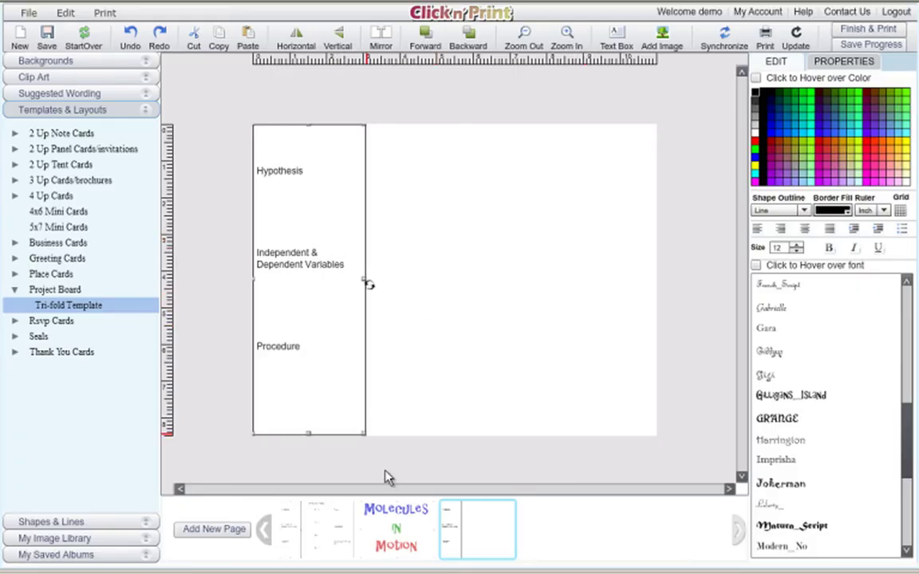
Widen the left box across the page, delete its headings, and shrink it into the lower half.
{"action": "left_click_drag", "start_coordinate": [363, 282], "coordinate": [646, 285]}
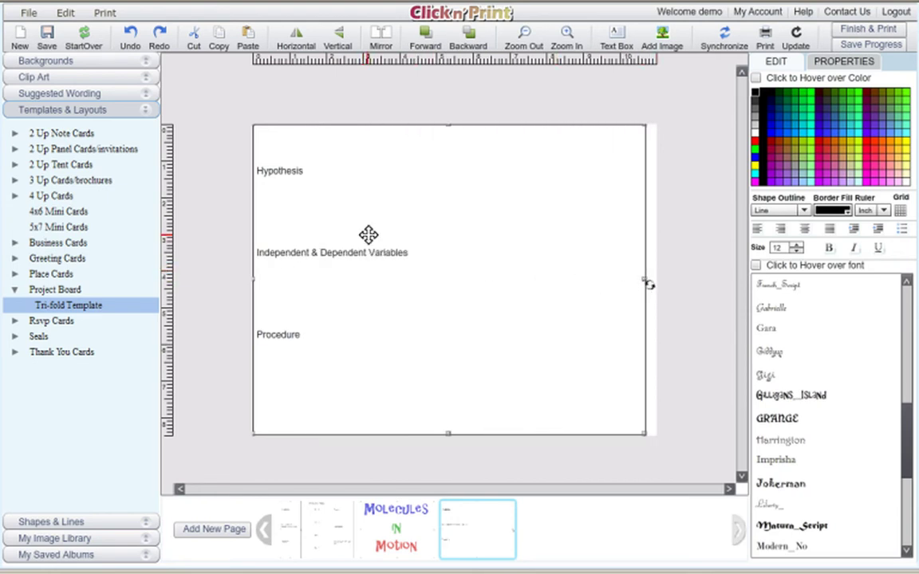
{"action": "left_click", "coordinate": [328, 269]}
{"action": "left_click_drag", "start_coordinate": [301, 334], "coordinate": [263, 233]}
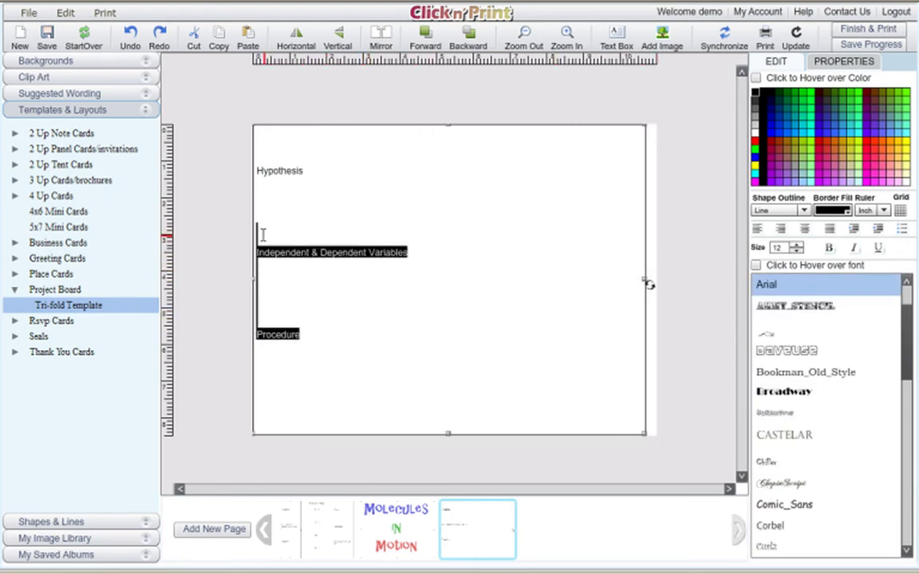
{"action": "key", "text": "BackSpace"}
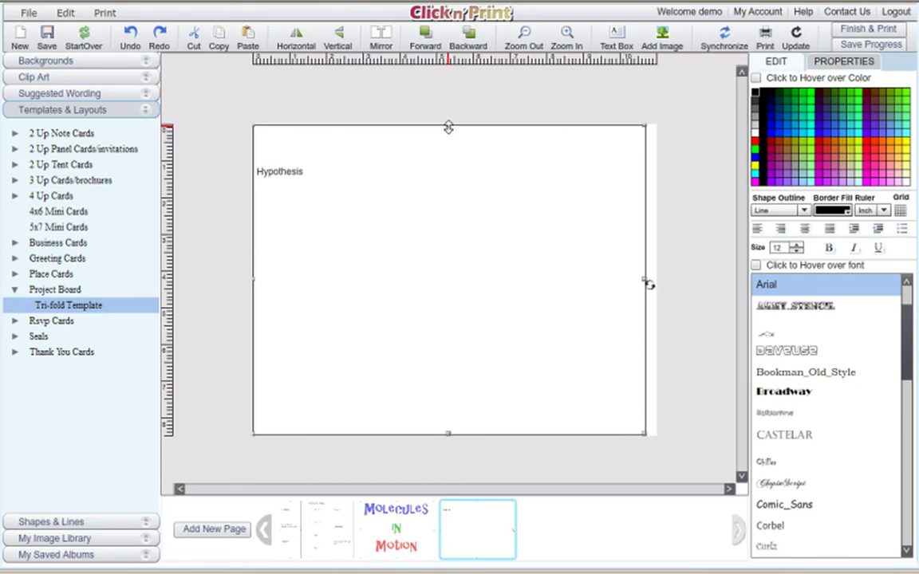
{"action": "left_click_drag", "start_coordinate": [448, 128], "coordinate": [441, 313]}
{"action": "left_click", "coordinate": [351, 344]}
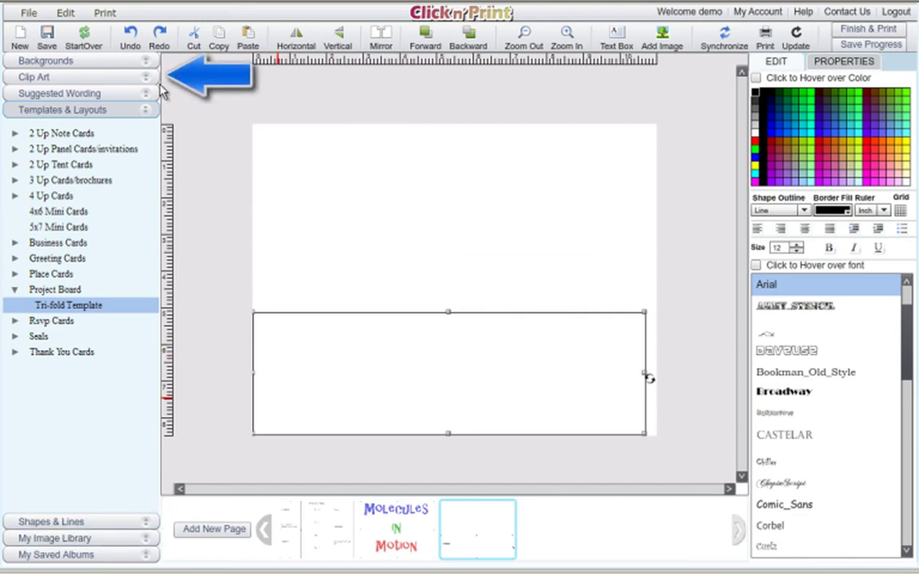
Open the Project Board > Science Fair Titles clip art collection.
{"action": "left_click", "coordinate": [271, 214]}
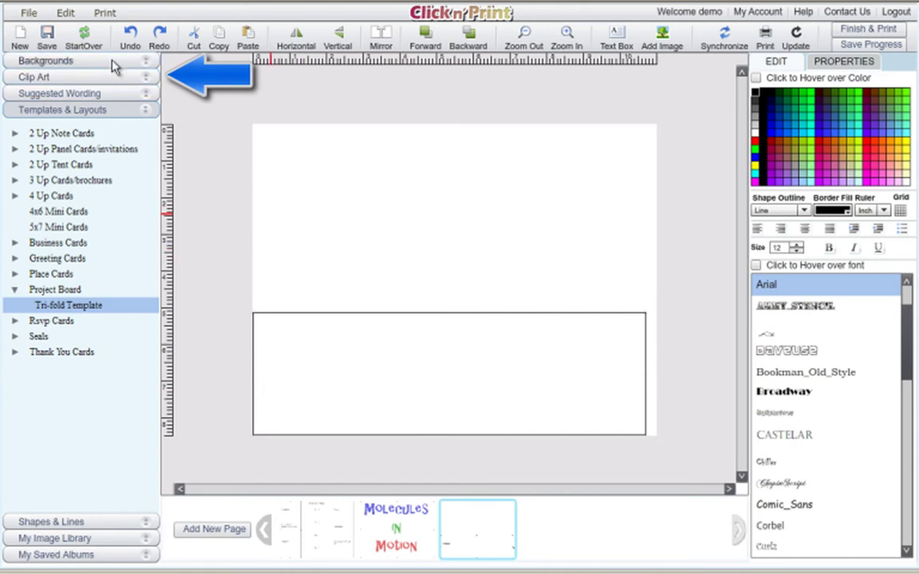
{"action": "left_click", "coordinate": [145, 83]}
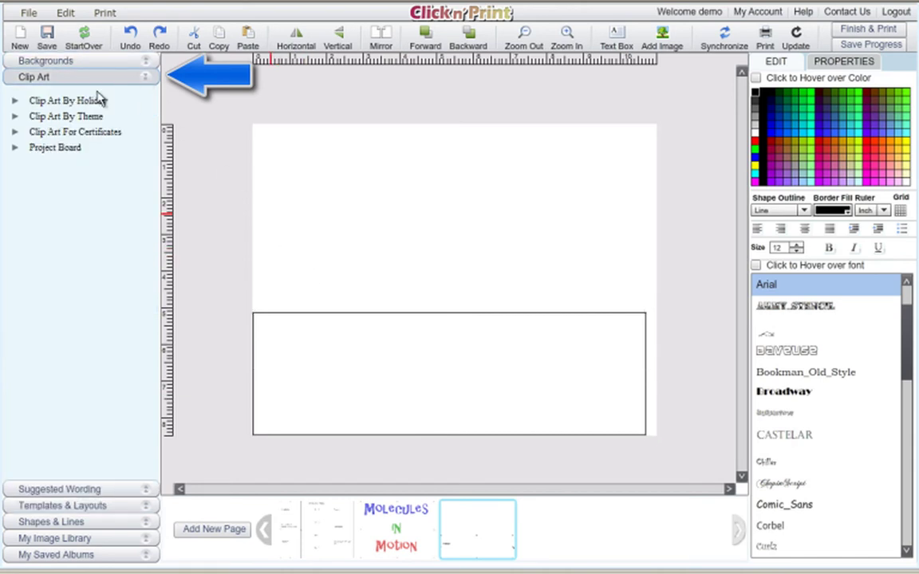
{"action": "left_click", "coordinate": [46, 149]}
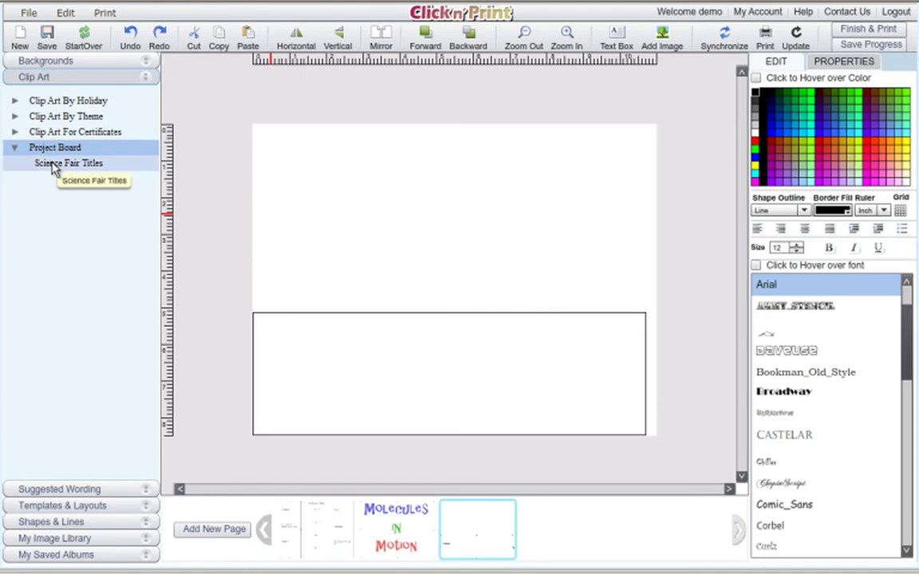
{"action": "left_click", "coordinate": [52, 166]}
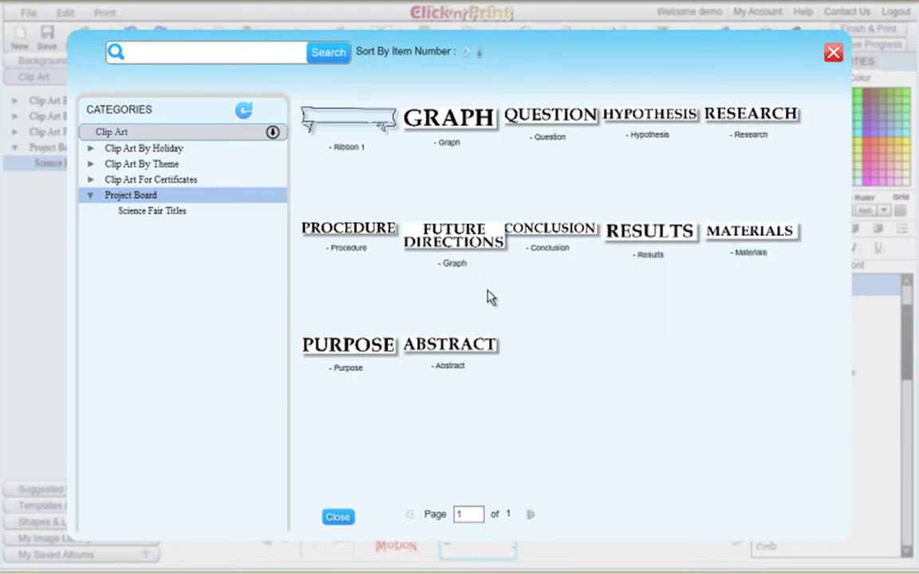
Add the HYPOTHESIS title art, enlarge and centre it at the top, and raise the empty box beneath it.
{"action": "left_click", "coordinate": [652, 128]}
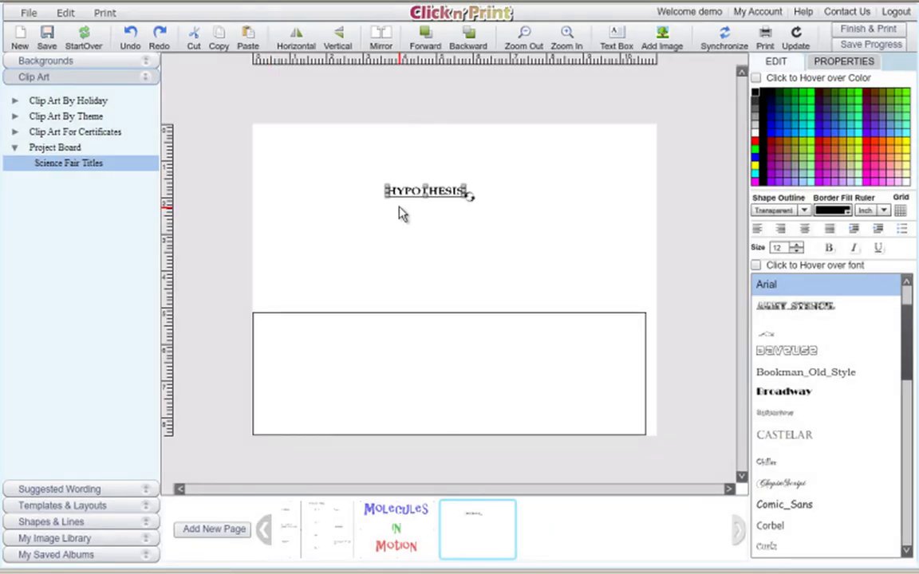
{"action": "left_click_drag", "start_coordinate": [418, 197], "coordinate": [279, 148]}
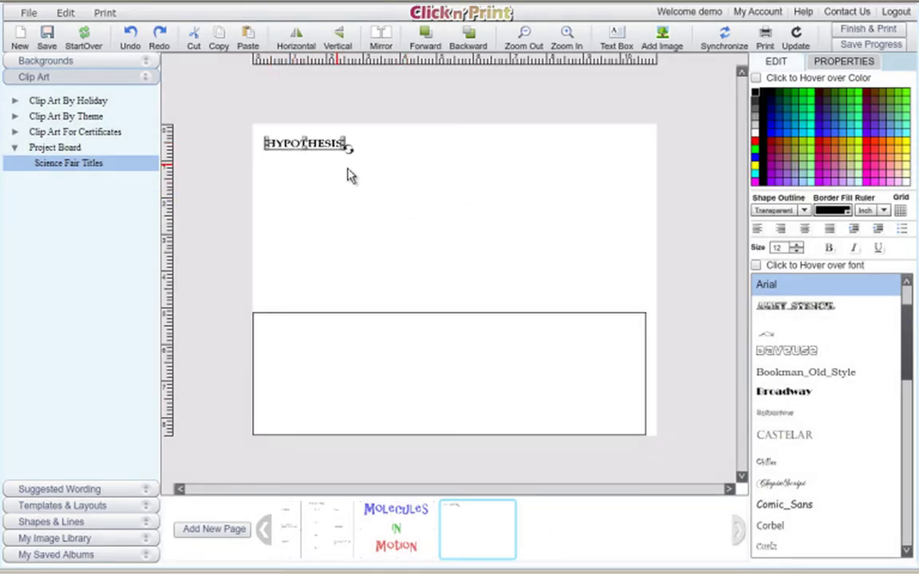
{"action": "left_click_drag", "start_coordinate": [349, 146], "coordinate": [414, 195]}
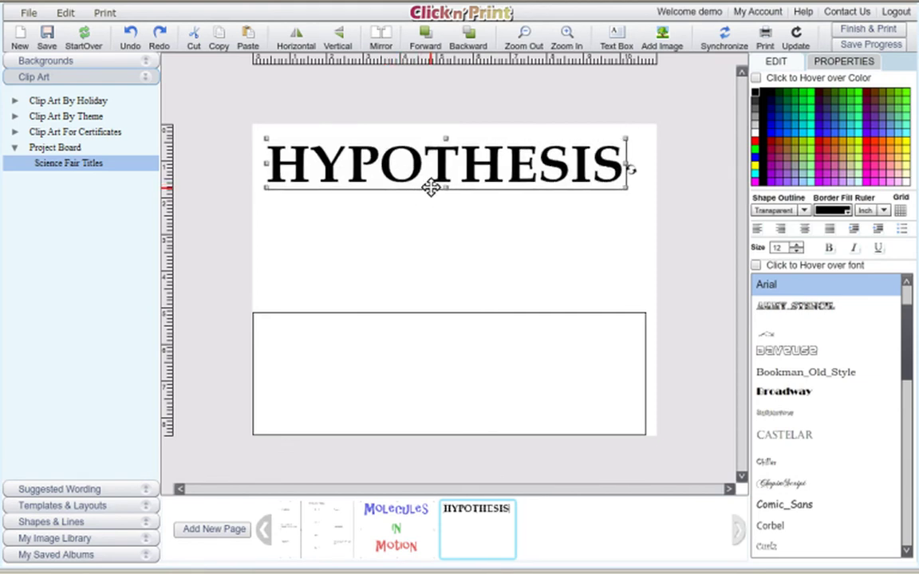
{"action": "left_click_drag", "start_coordinate": [484, 161], "coordinate": [495, 162]}
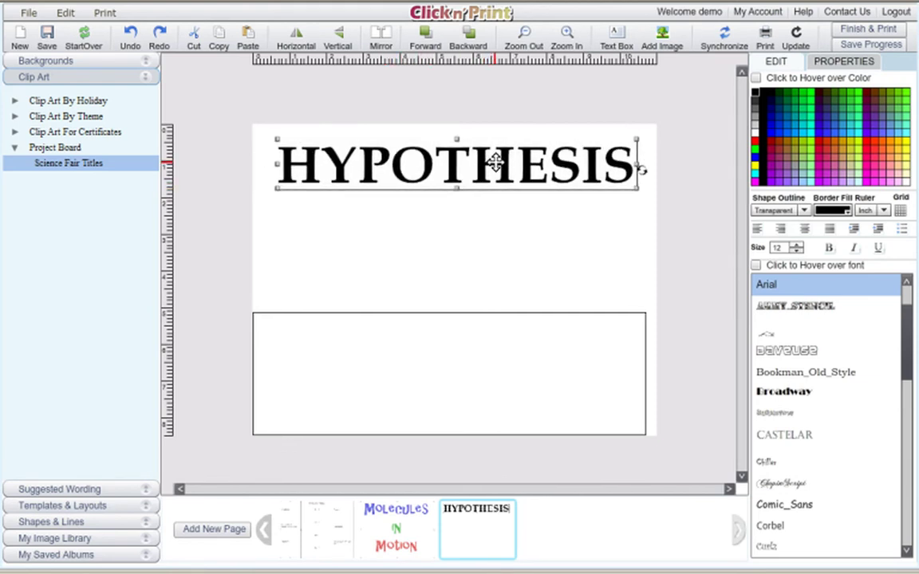
{"action": "left_click_drag", "start_coordinate": [465, 345], "coordinate": [470, 250]}
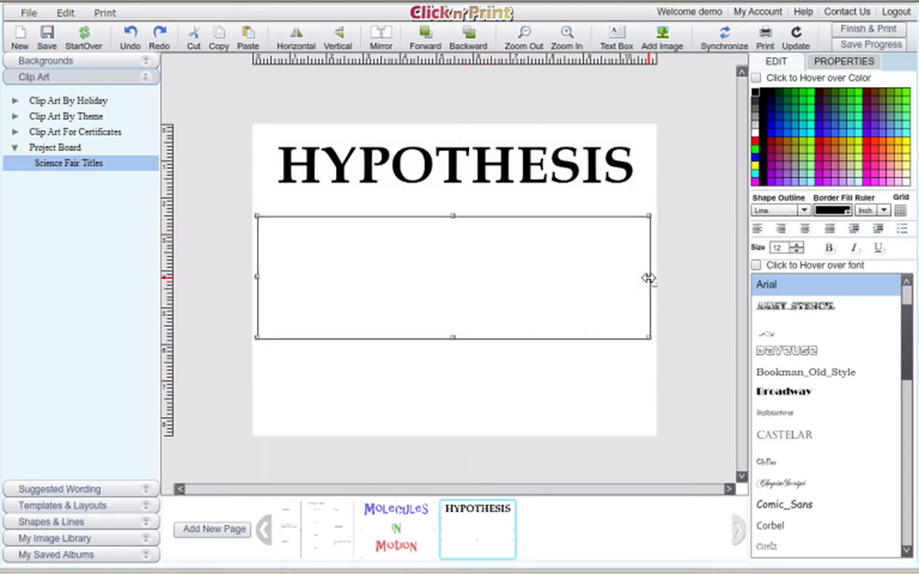
Resize the empty box and type 'If I place flowers in dyed water, then the flowers will turn the same color as the dye.'.
{"action": "left_click_drag", "start_coordinate": [650, 279], "coordinate": [629, 261]}
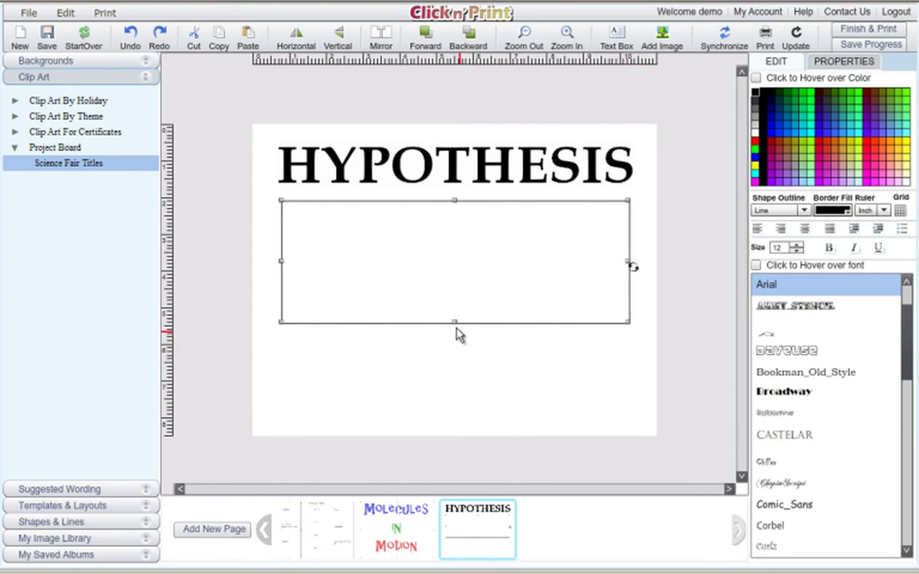
{"action": "left_click_drag", "start_coordinate": [455, 325], "coordinate": [456, 414]}
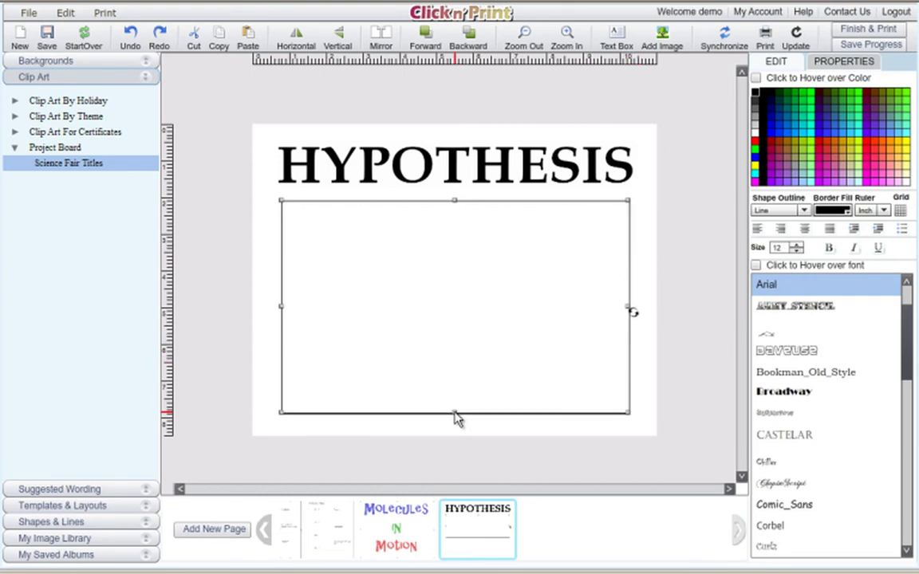
{"action": "left_click", "coordinate": [366, 227]}
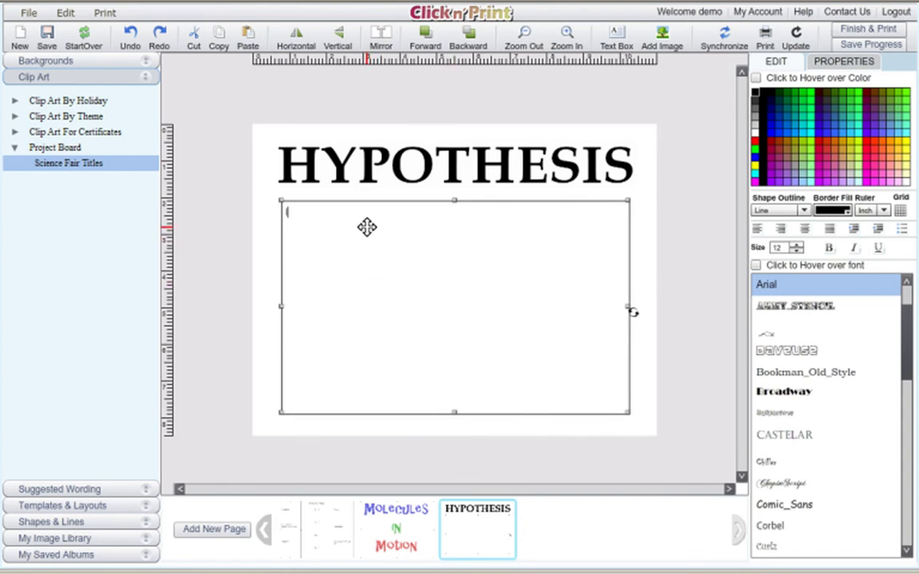
{"action": "type", "text": "If"}
{"action": "type", "text": "I place flowers in dyed water, then the flowers will turn the same color as the dye."}
Set the whole sentence to size 40 and widen its text box.
{"action": "key", "text": "ctrl+a"}
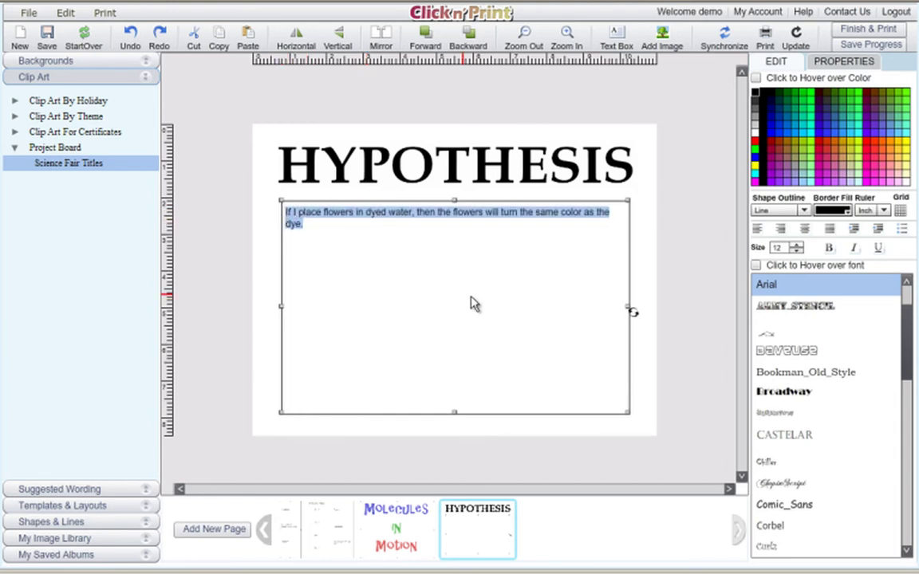
{"action": "left_click", "coordinate": [796, 245]}
{"action": "left_click", "coordinate": [796, 245]}
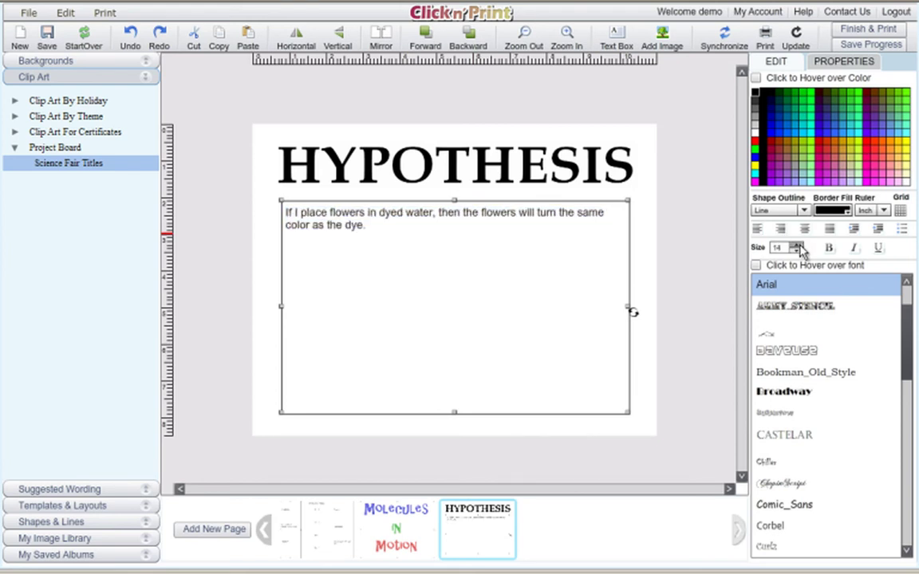
{"action": "left_click", "coordinate": [797, 245]}
{"action": "left_click", "coordinate": [795, 245]}
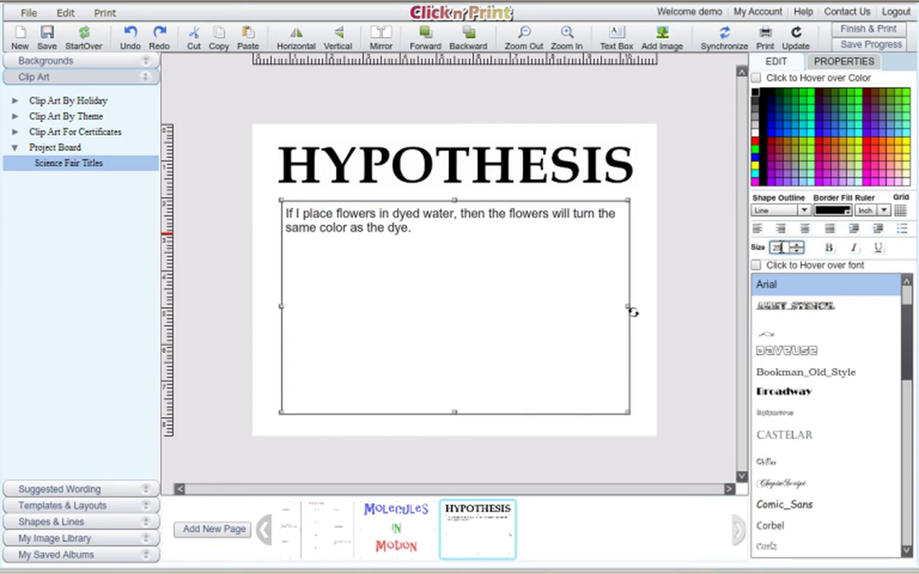
{"action": "key", "text": "Return"}
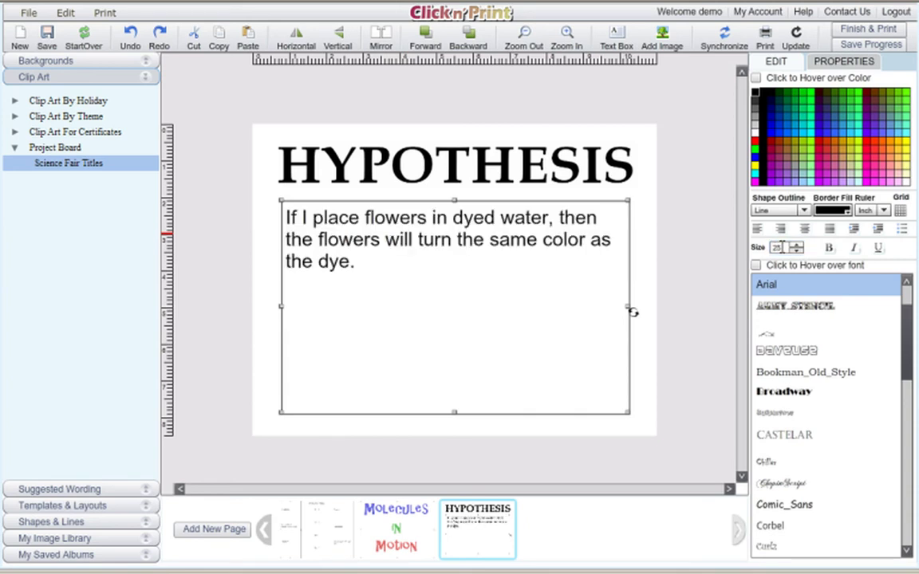
{"action": "left_click", "coordinate": [741, 257]}
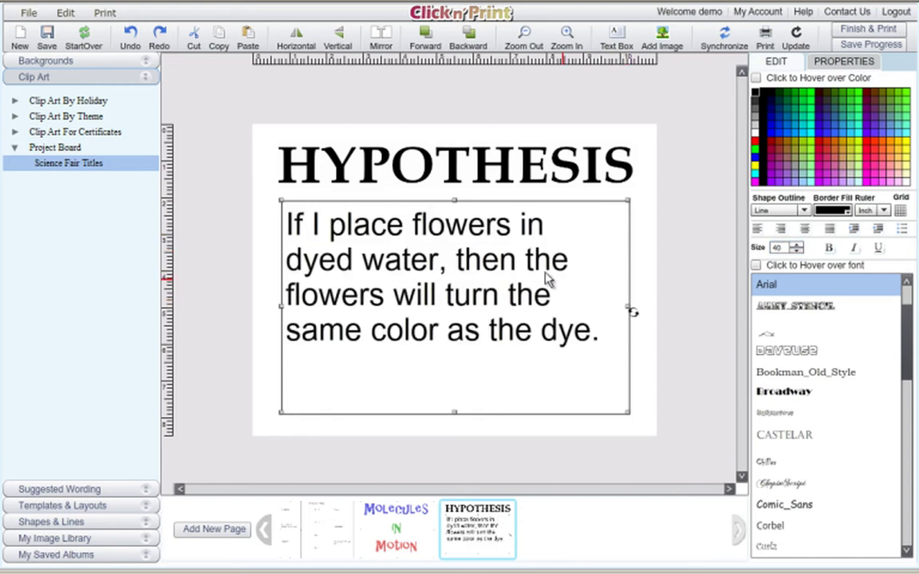
{"action": "left_click_drag", "start_coordinate": [630, 311], "coordinate": [638, 312]}
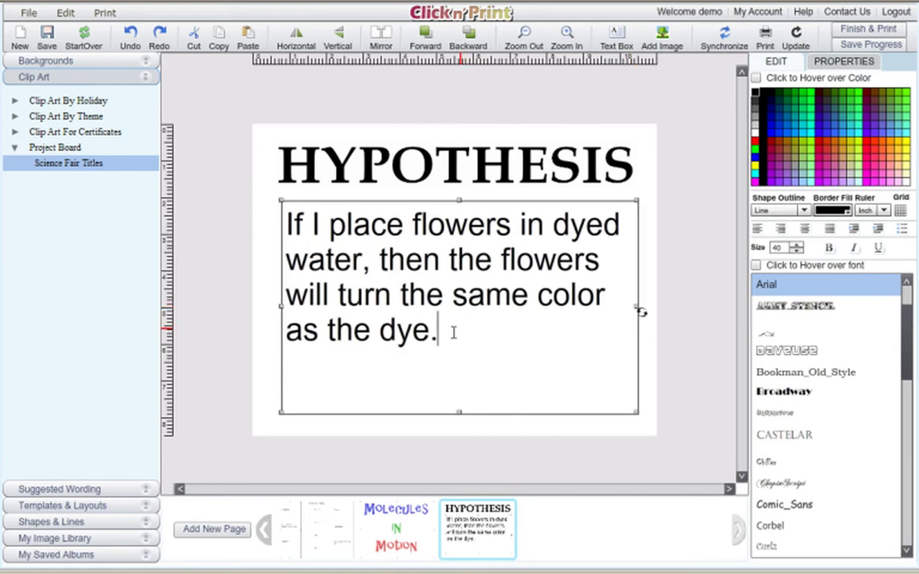
Colour the hypothesis sentence dark blue, trim its box to the text, and move it lower.
{"action": "left_click_drag", "start_coordinate": [447, 337], "coordinate": [250, 212]}
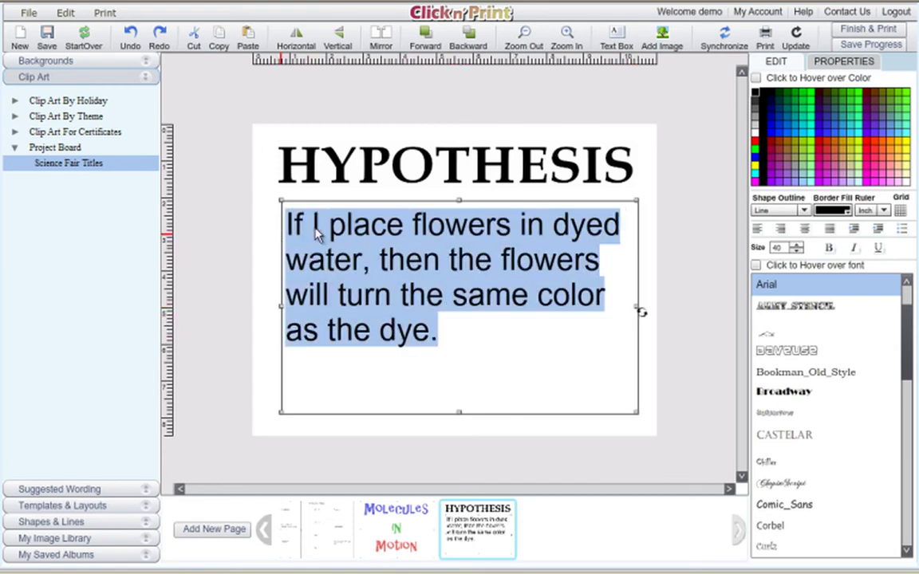
{"action": "left_click", "coordinate": [772, 121]}
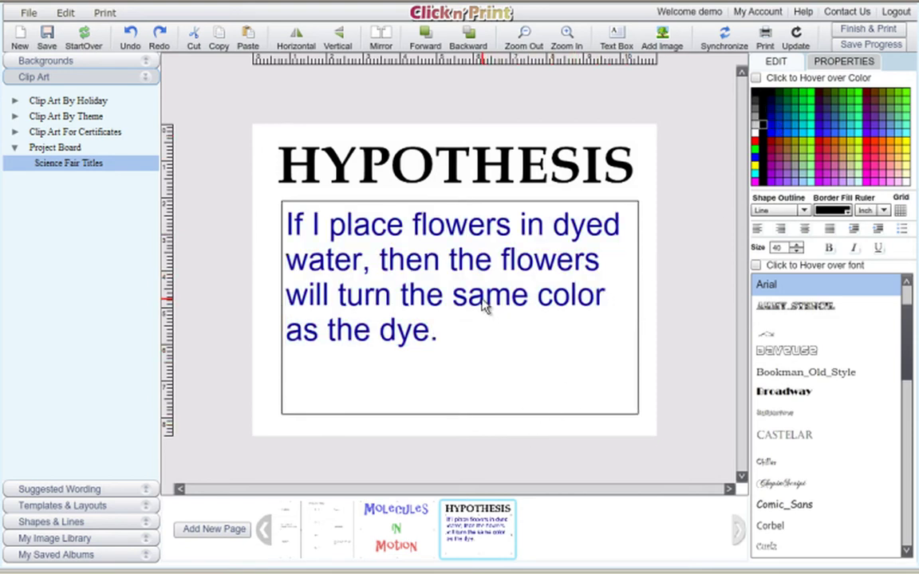
{"action": "left_click_drag", "start_coordinate": [471, 287], "coordinate": [468, 288]}
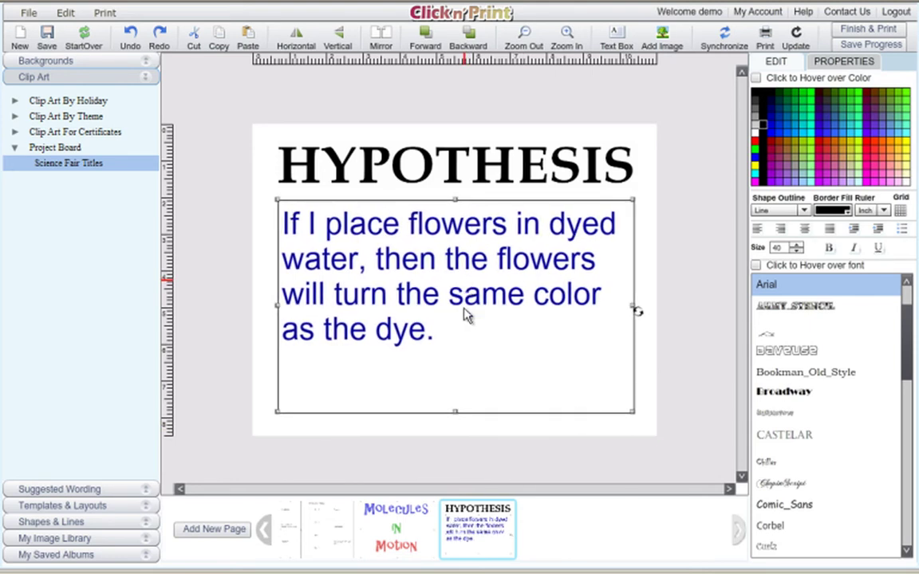
{"action": "left_click_drag", "start_coordinate": [454, 410], "coordinate": [455, 348]}
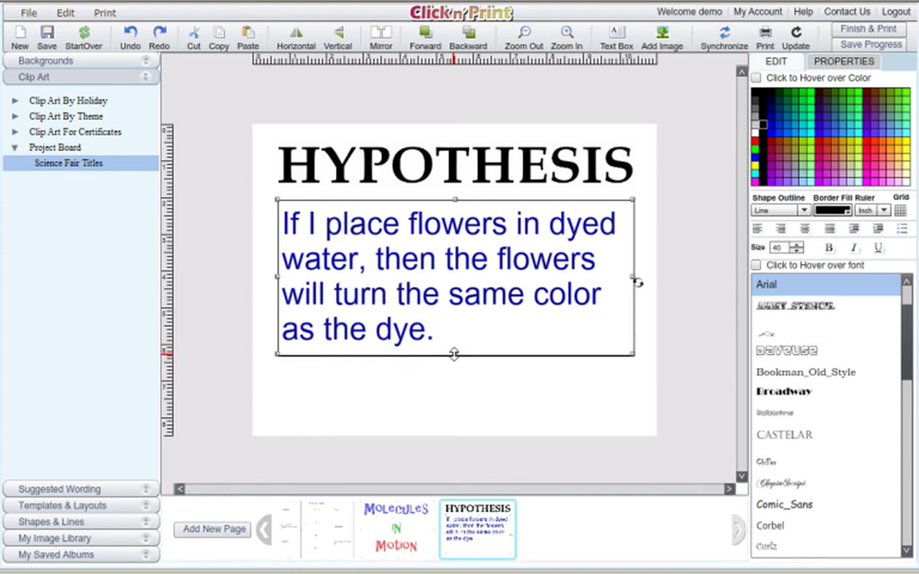
{"action": "left_click_drag", "start_coordinate": [460, 271], "coordinate": [456, 344]}
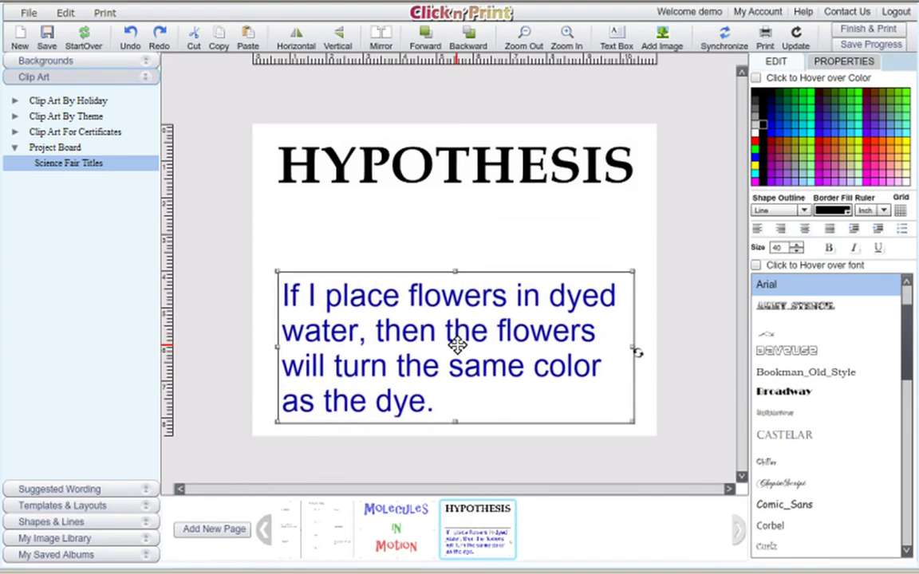
{"action": "left_click", "coordinate": [67, 117]}
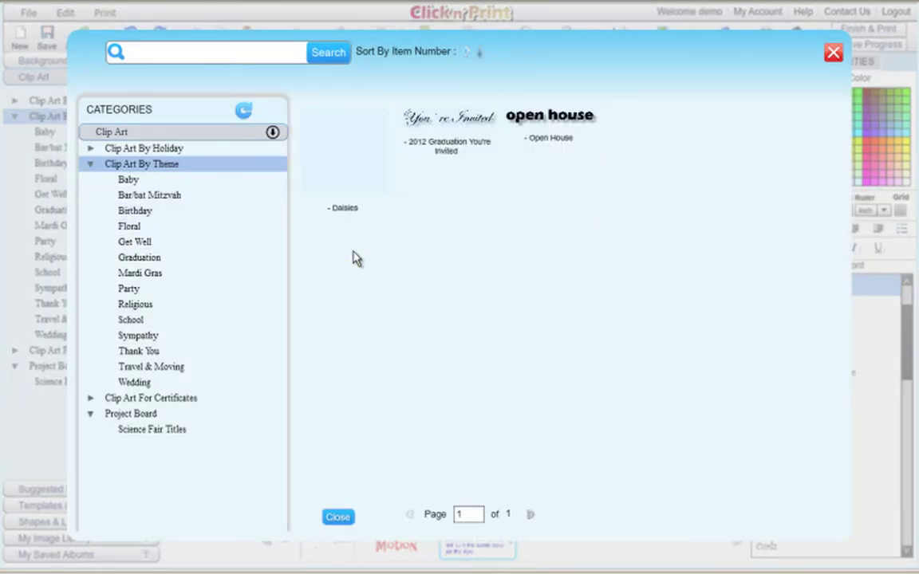
Add the Floral Daisies clip art plus two copies, spaced in a row under the HYPOTHESIS title.
{"action": "left_click", "coordinate": [188, 230]}
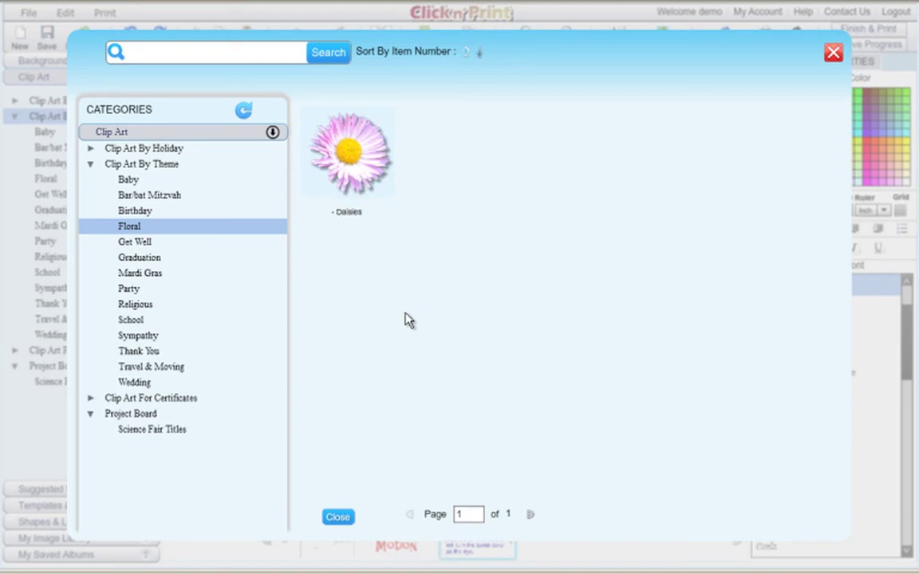
{"action": "left_click", "coordinate": [377, 182]}
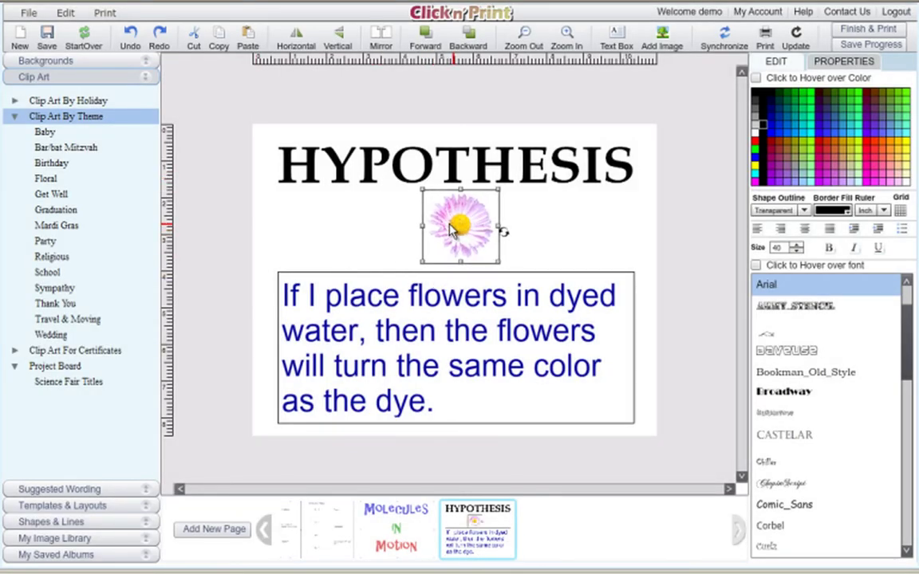
{"action": "left_click_drag", "start_coordinate": [455, 230], "coordinate": [315, 229]}
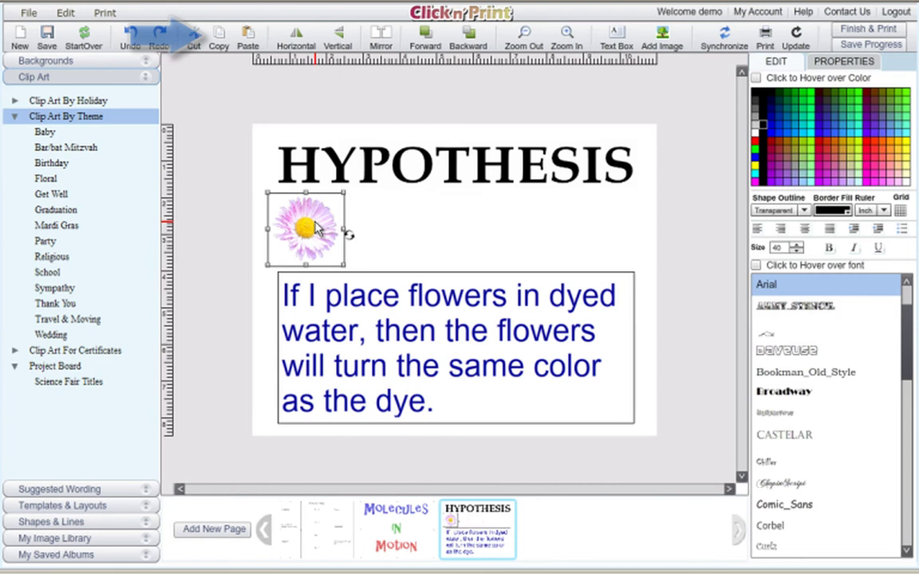
{"action": "left_click", "coordinate": [247, 38]}
{"action": "left_click_drag", "start_coordinate": [391, 310], "coordinate": [465, 226]}
{"action": "left_click", "coordinate": [247, 38]}
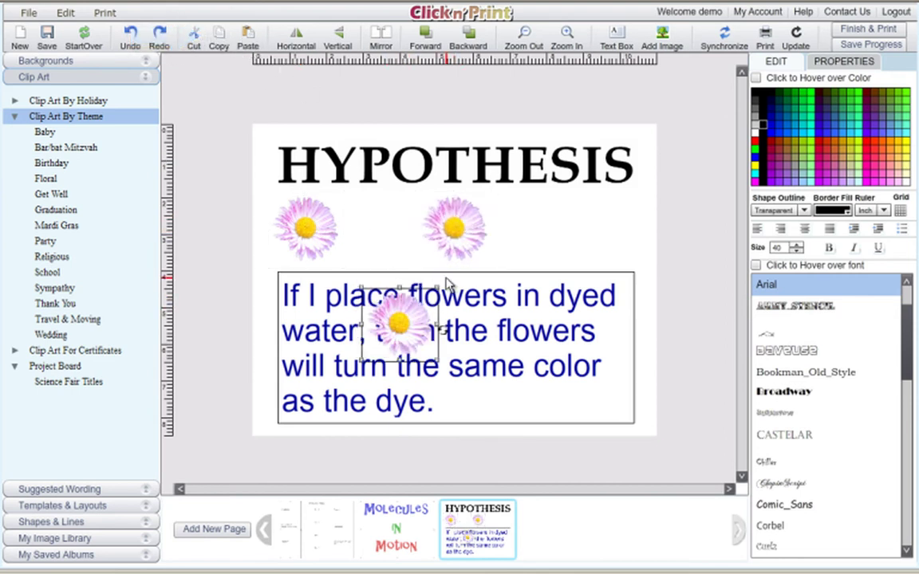
{"action": "left_click_drag", "start_coordinate": [404, 329], "coordinate": [606, 241]}
{"action": "left_click", "coordinate": [465, 234]}
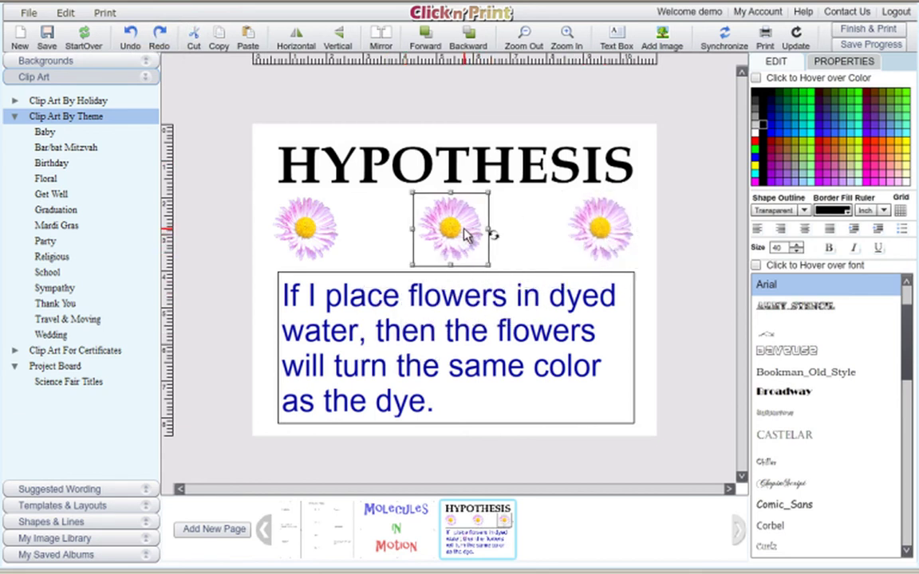
{"action": "left_click", "coordinate": [485, 389]}
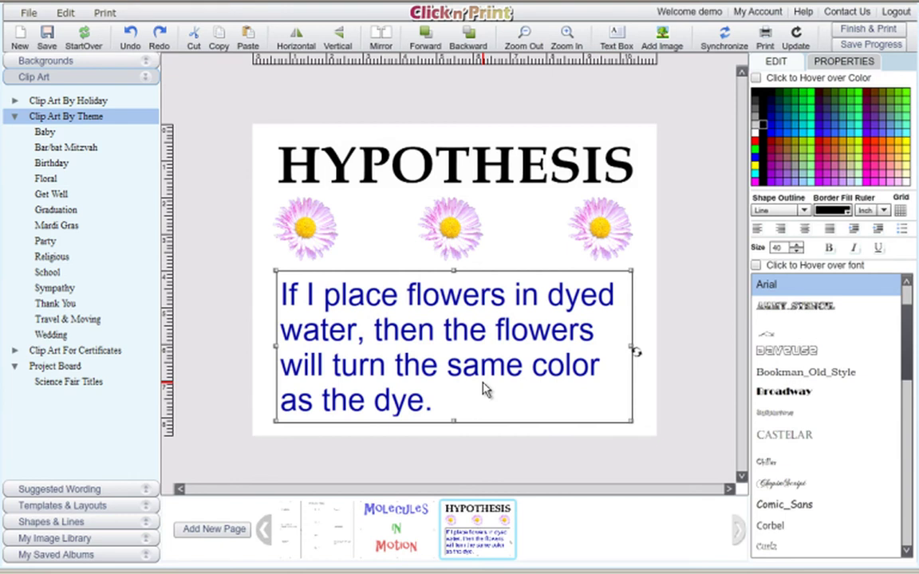
{"action": "mouse_move", "coordinate": [339, 549]}
{"action": "left_mouse_down"}
{"action": "mouse_move", "coordinate": [430, 533]}
{"action": "mouse_move", "coordinate": [485, 554]}
{"action": "mouse_move", "coordinate": [332, 539]}
{"action": "left_mouse_up"}
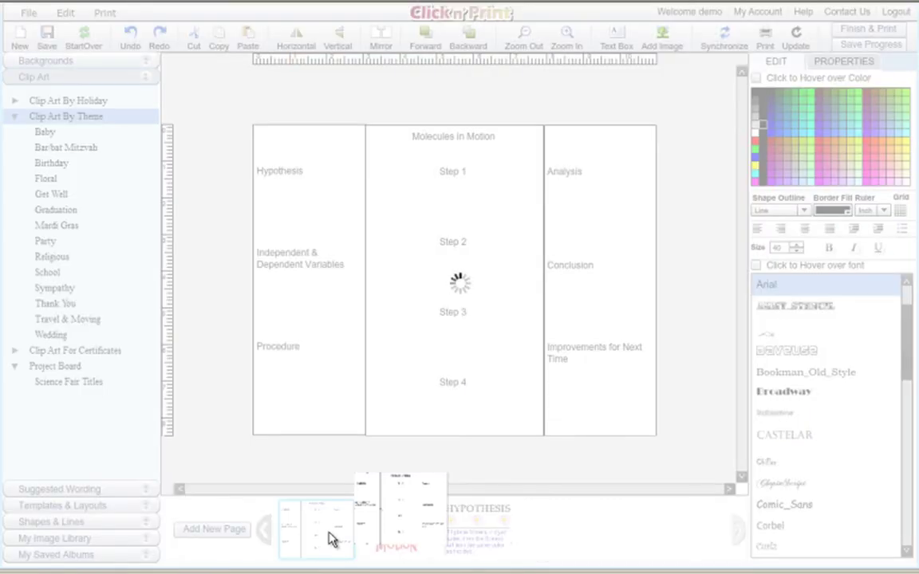
{"action": "left_click_drag", "start_coordinate": [332, 539], "coordinate": [296, 443]}
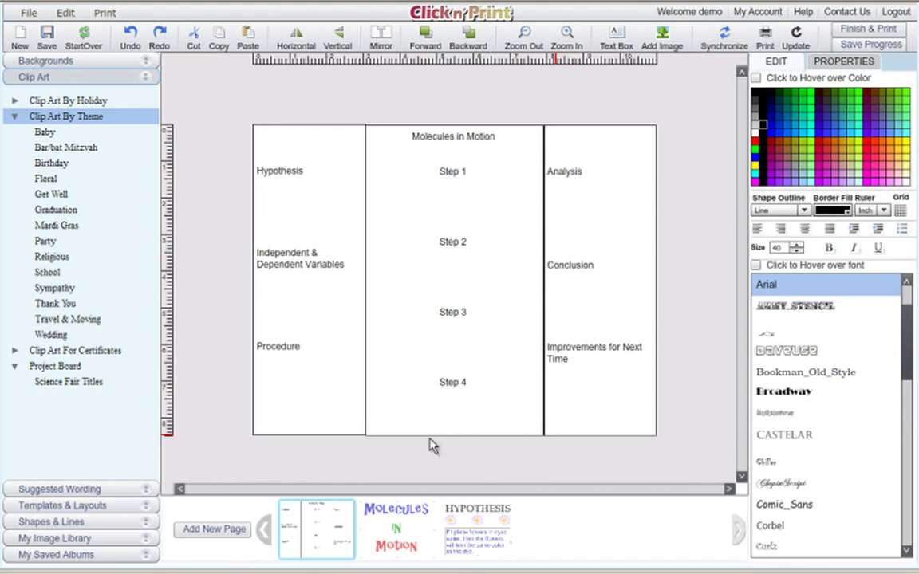
{"action": "left_click", "coordinate": [465, 542]}
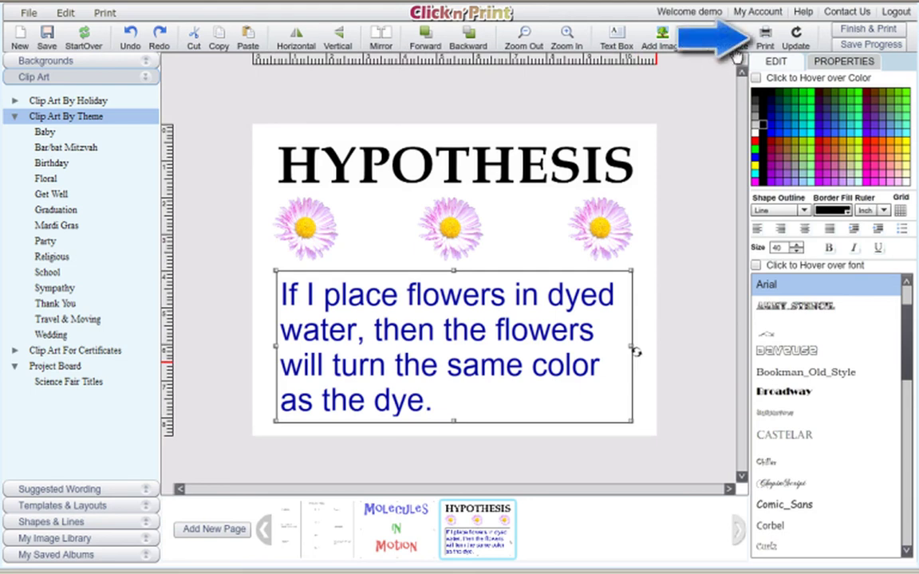
Start printing, acknowledge the printing instructions, and centre the Print dialog on screen.
{"action": "left_click", "coordinate": [764, 40]}
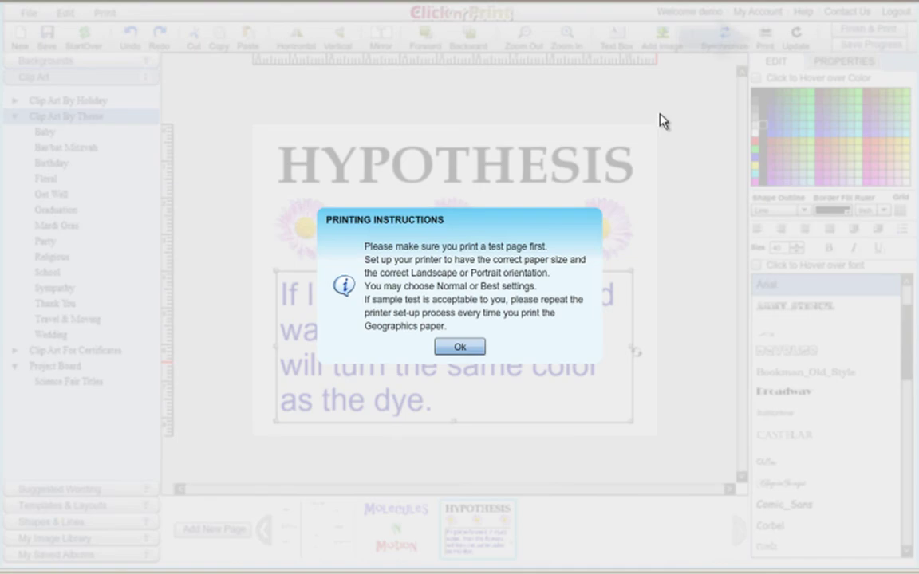
{"action": "left_click", "coordinate": [459, 348]}
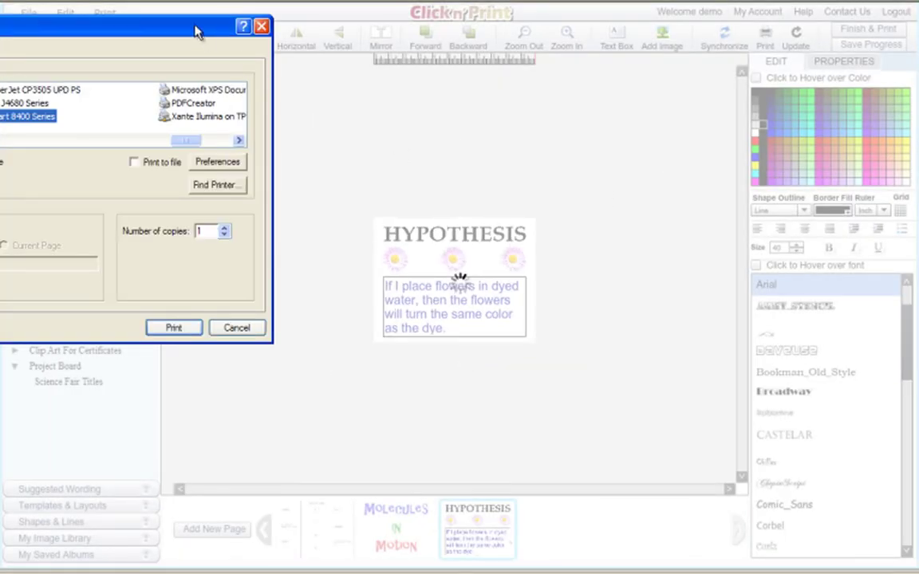
{"action": "left_click_drag", "start_coordinate": [197, 32], "coordinate": [537, 113]}
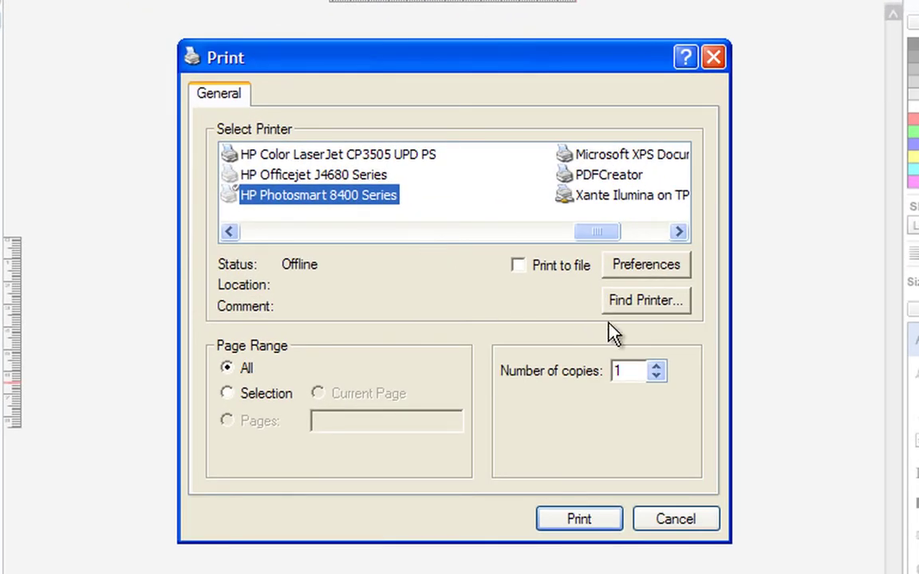
Set the HP Photosmart 8400 Series preferences to Letter 8.5x11 in. paper in Landscape orientation.
{"action": "left_click", "coordinate": [684, 271]}
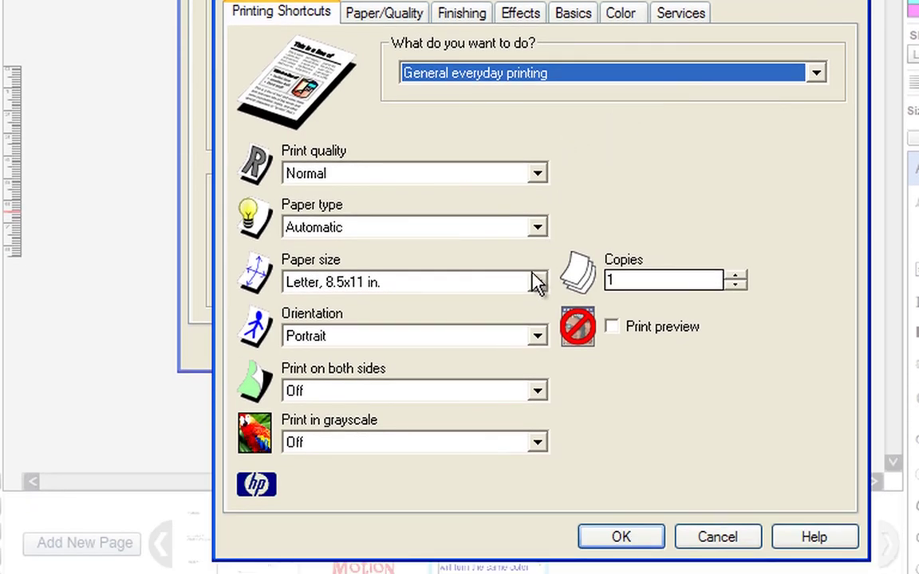
{"action": "left_click", "coordinate": [535, 283]}
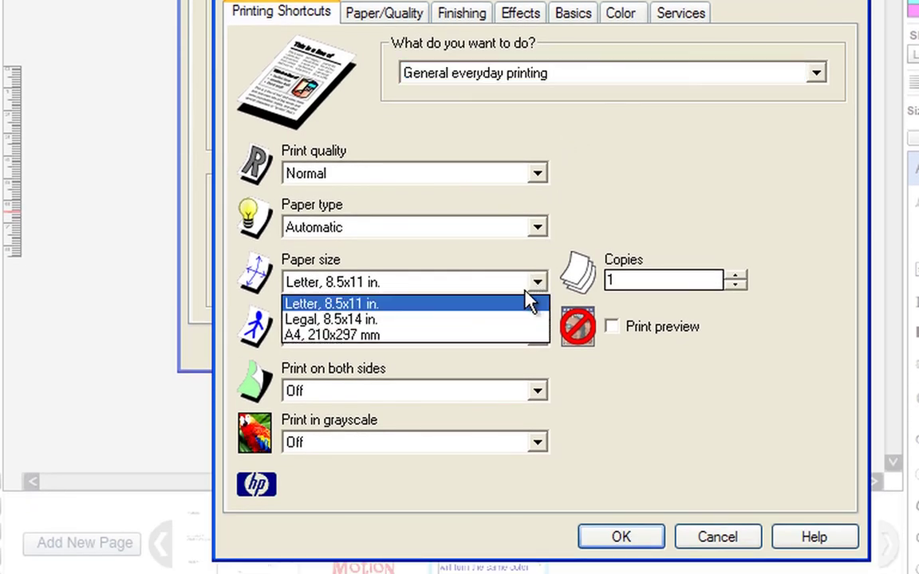
{"action": "left_click", "coordinate": [516, 303]}
{"action": "left_click", "coordinate": [537, 335]}
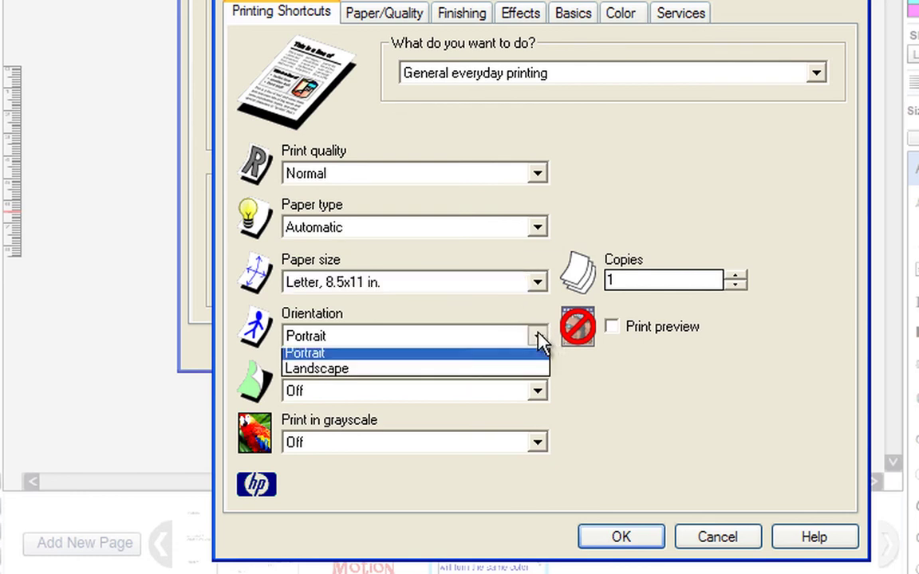
{"action": "left_click", "coordinate": [527, 371]}
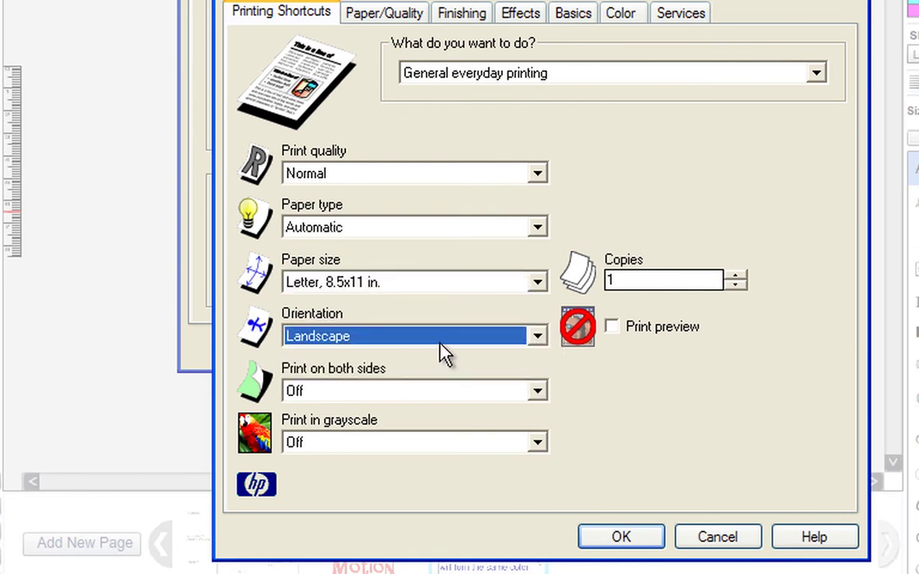
{"action": "left_click", "coordinate": [596, 538]}
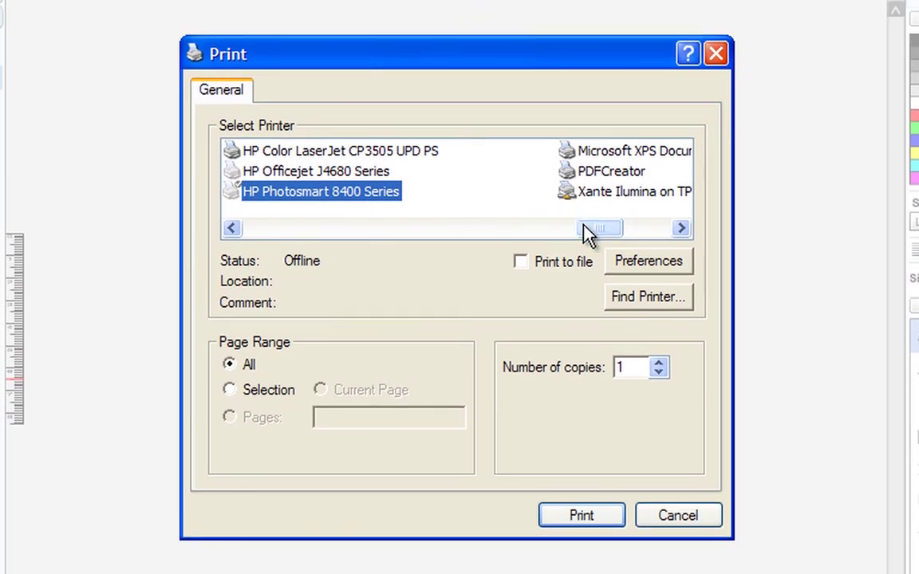
{"action": "mouse_move", "coordinate": [585, 231]}
{"action": "left_mouse_down"}
{"action": "mouse_move", "coordinate": [616, 231]}
{"action": "mouse_move", "coordinate": [538, 233]}
{"action": "mouse_move", "coordinate": [588, 236]}
{"action": "left_mouse_up"}
Cancel the Print dialog and select the first page thumbnail, the Molecules in Motion board plan.
{"action": "left_click", "coordinate": [680, 517]}
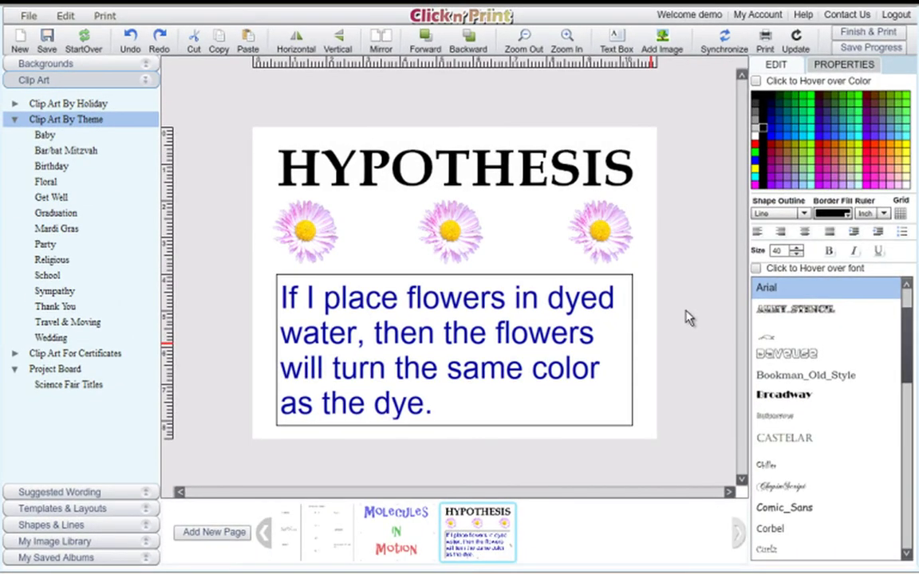
{"action": "mouse_move", "coordinate": [422, 517]}
{"action": "left_click", "coordinate": [319, 530]}
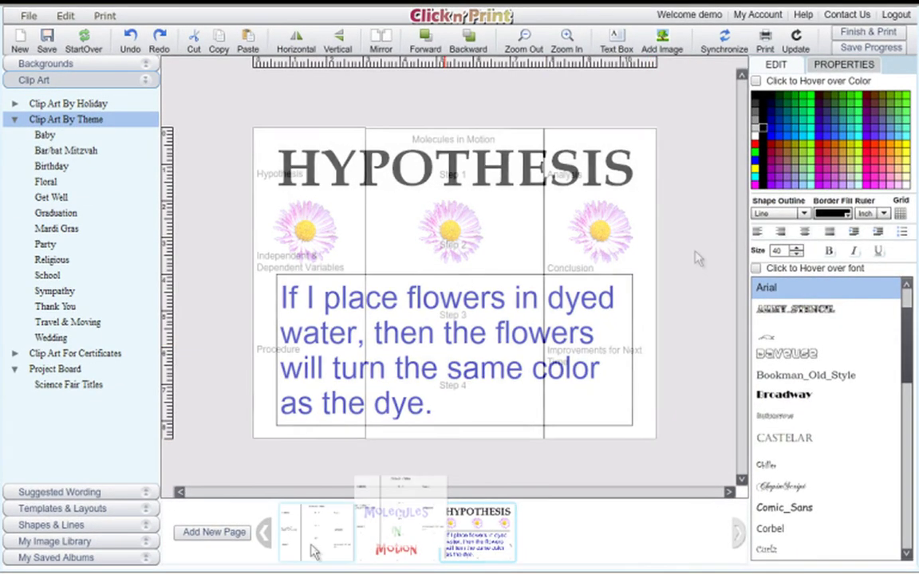